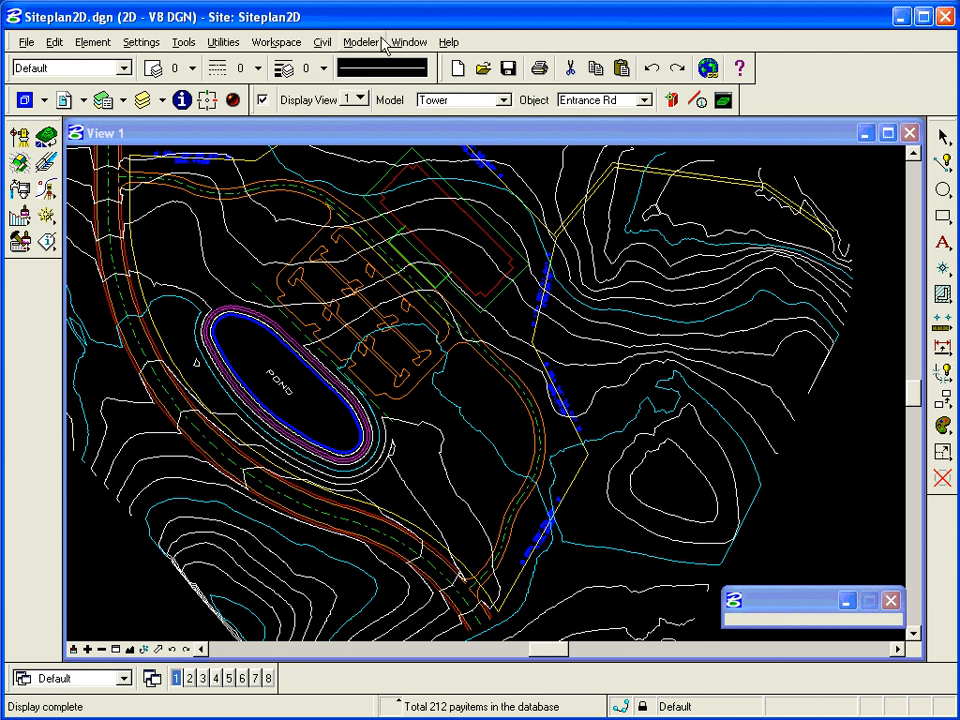
# Start the Composite Section tool and load job200.gpk as the job for its alignment definition
pyautogui.click(372, 42)
pyautogui.moveTo(398, 133)
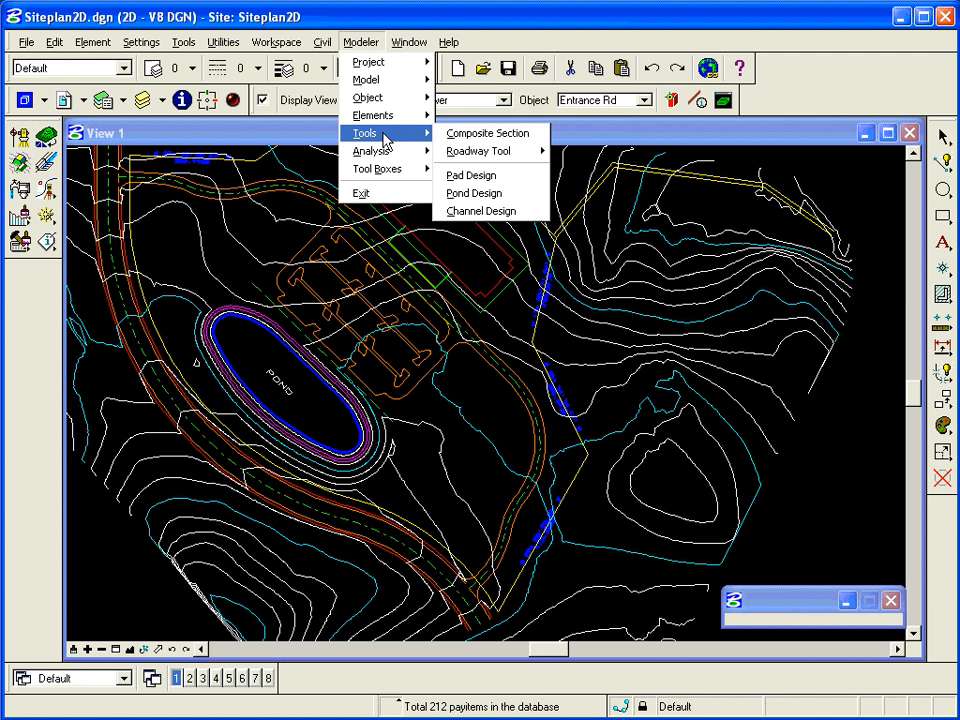
pyautogui.click(480, 138)
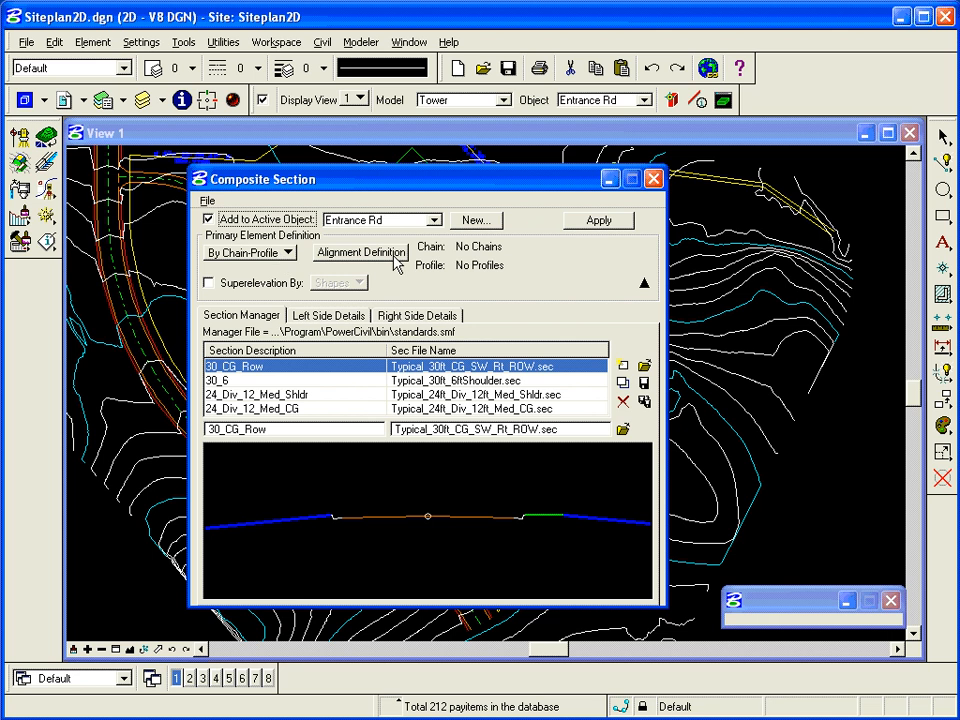
pyautogui.click(371, 257)
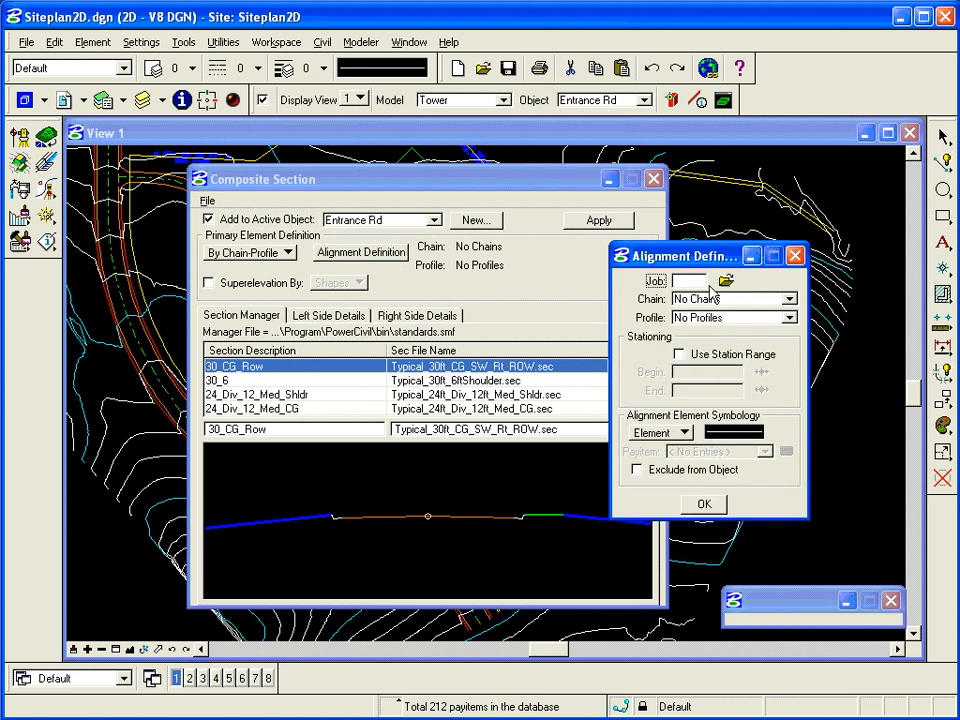
pyautogui.click(727, 282)
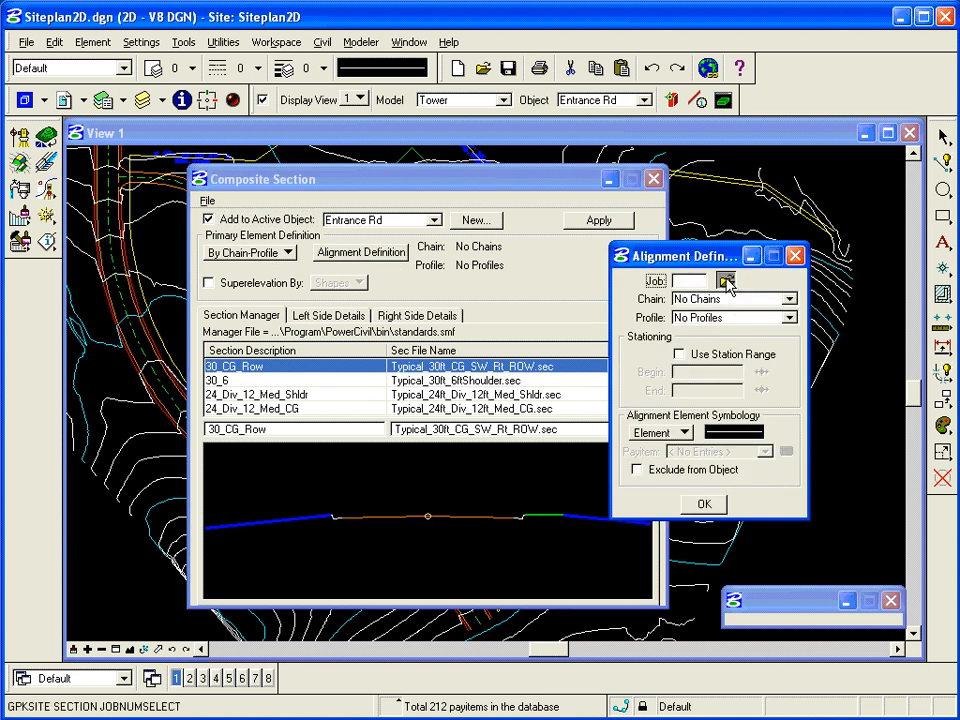
pyautogui.click(650, 272)
pyautogui.click(607, 413)
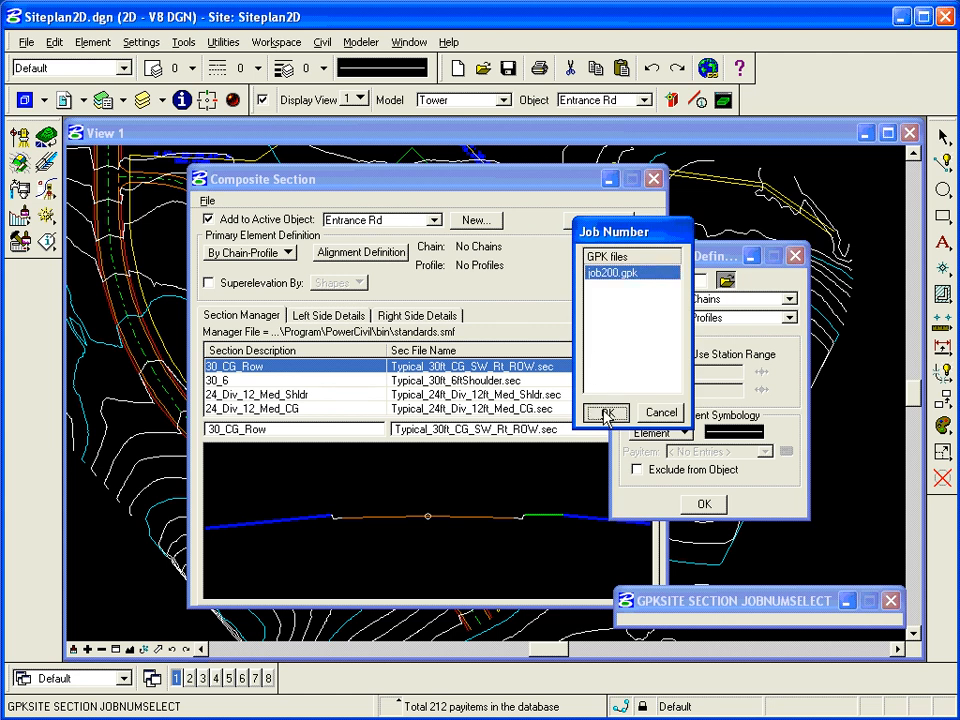
# Set the alignment's chain to ENTRAN and its profile to ENTRANDES
pyautogui.click(789, 302)
pyautogui.click(745, 330)
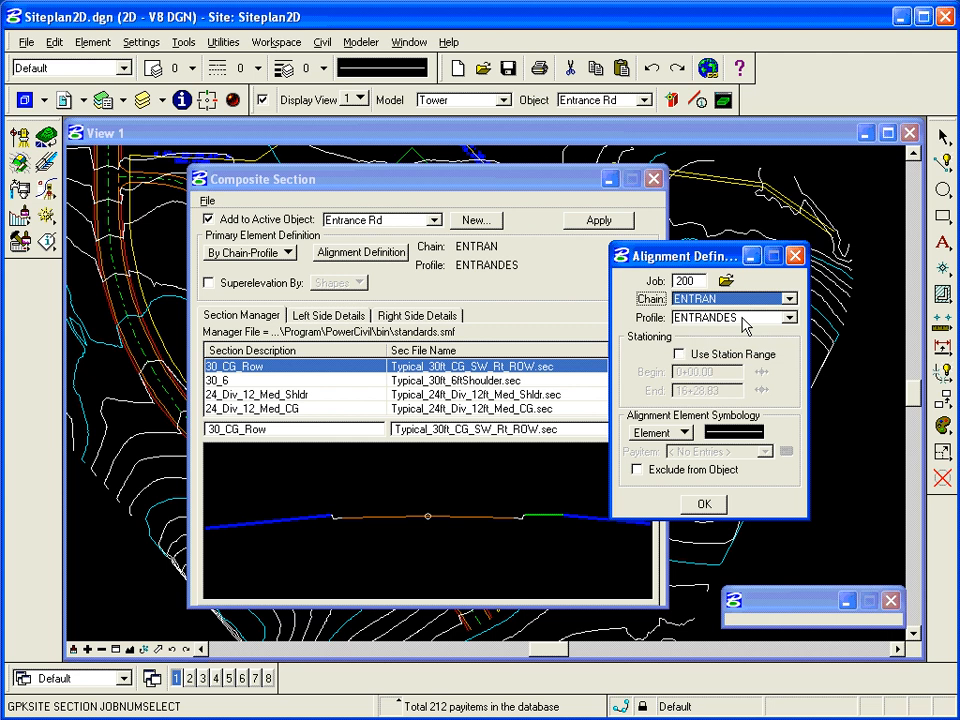
pyautogui.click(745, 318)
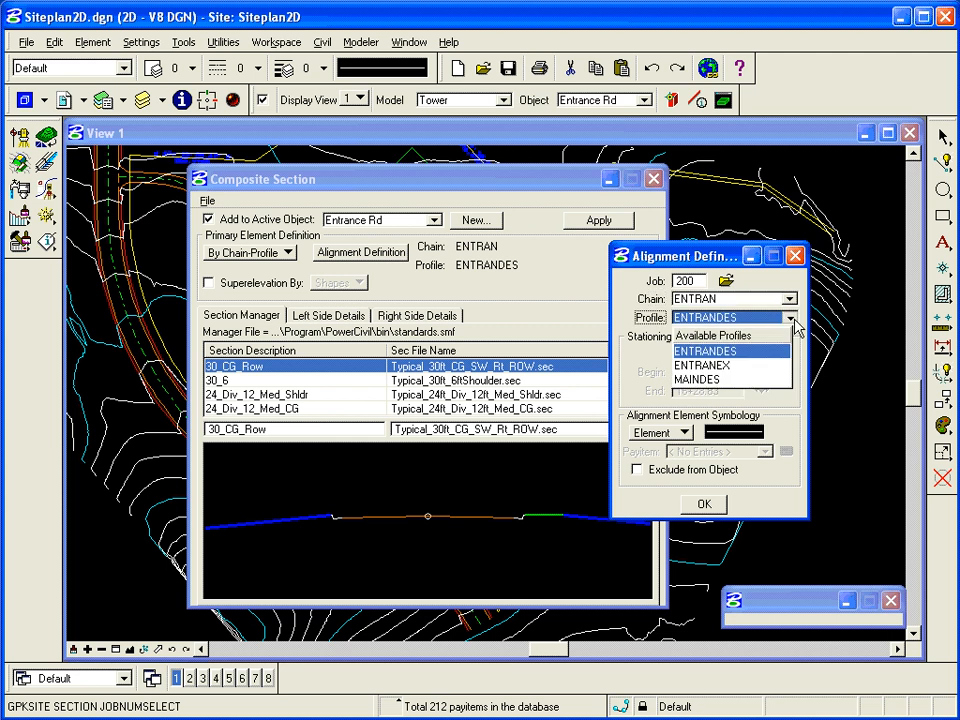
pyautogui.click(711, 354)
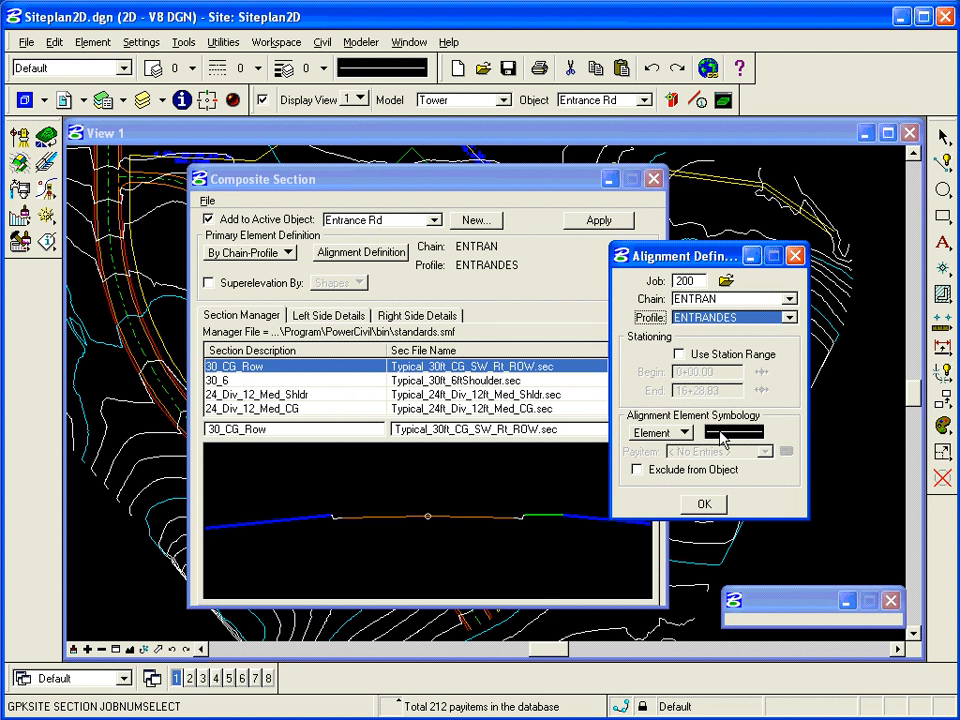
# Match the alignment element symbology to the existing dashed green road centerline on level DesChains and accept the alignment definition
pyautogui.moveTo(731, 440)
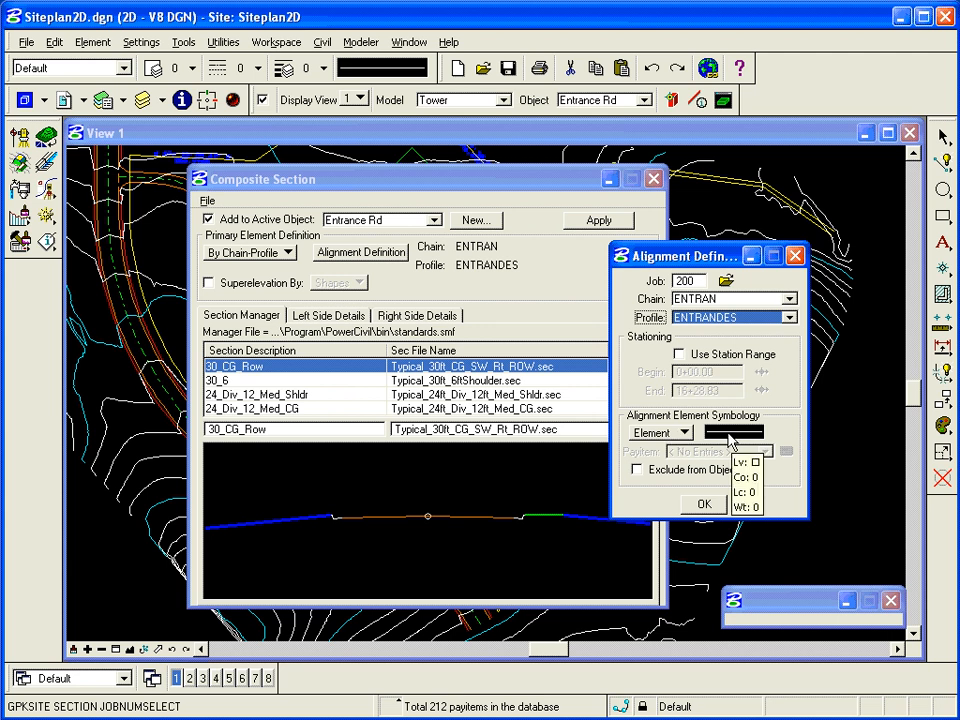
pyautogui.rightClick(731, 436)
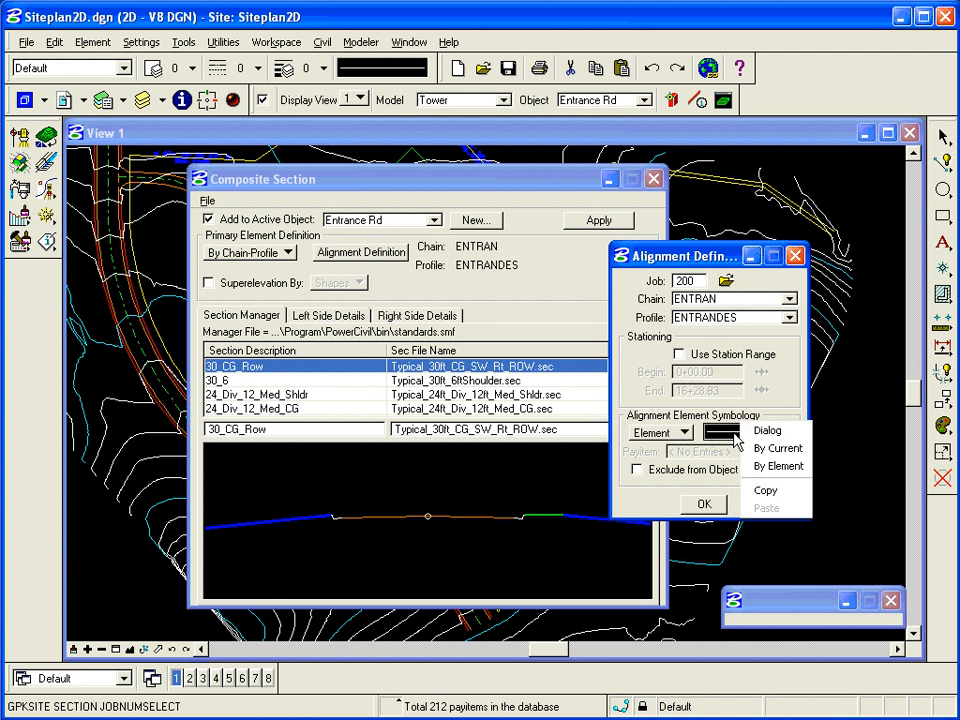
pyautogui.click(776, 467)
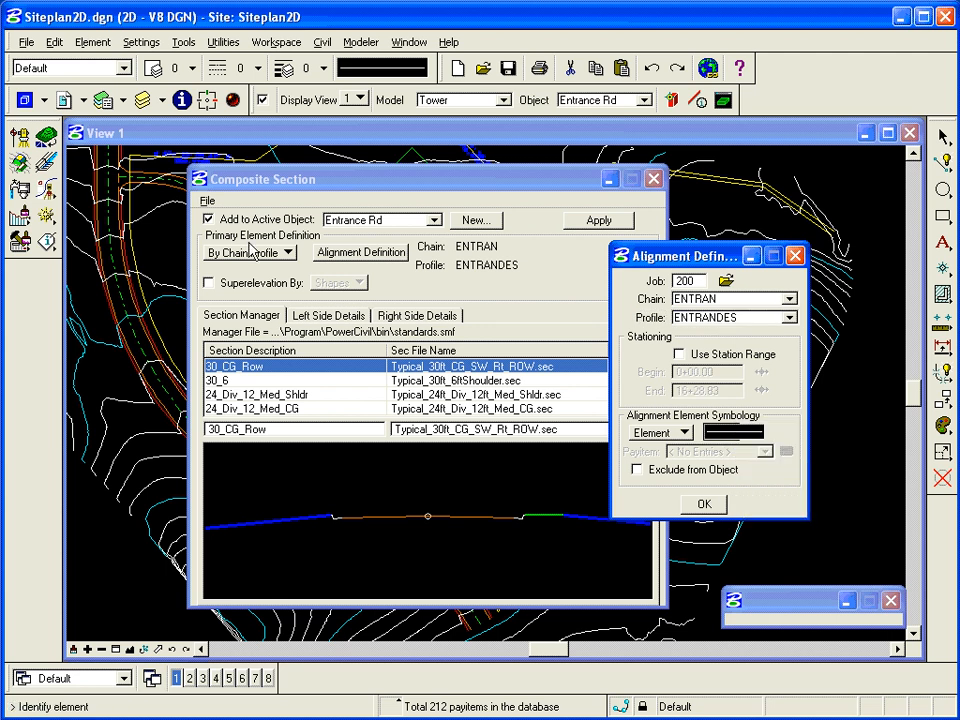
pyautogui.click(108, 182)
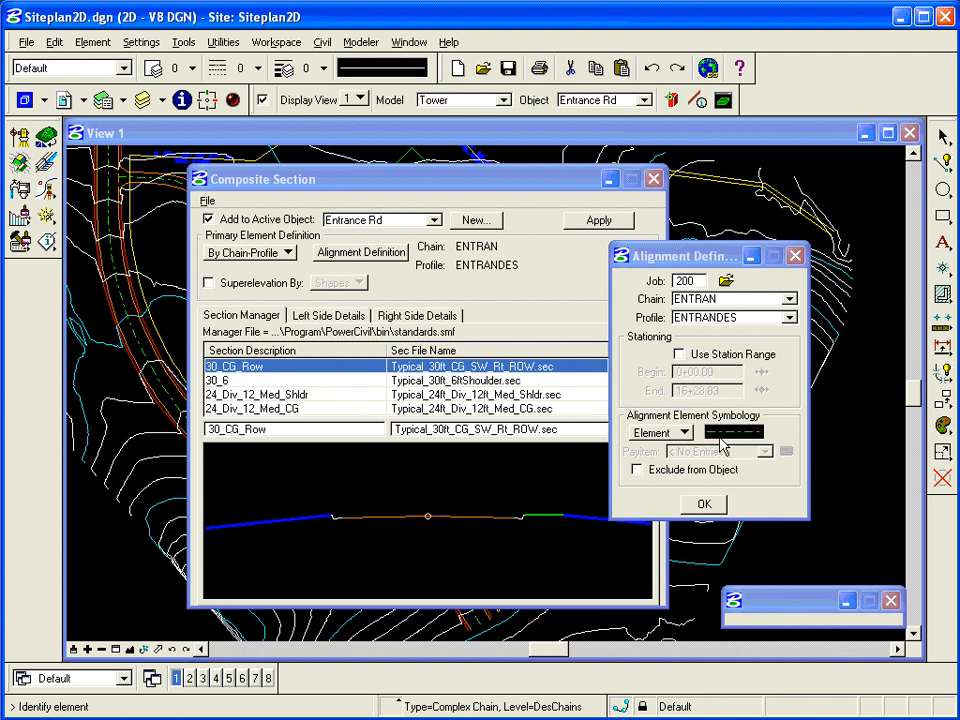
pyautogui.moveTo(731, 441)
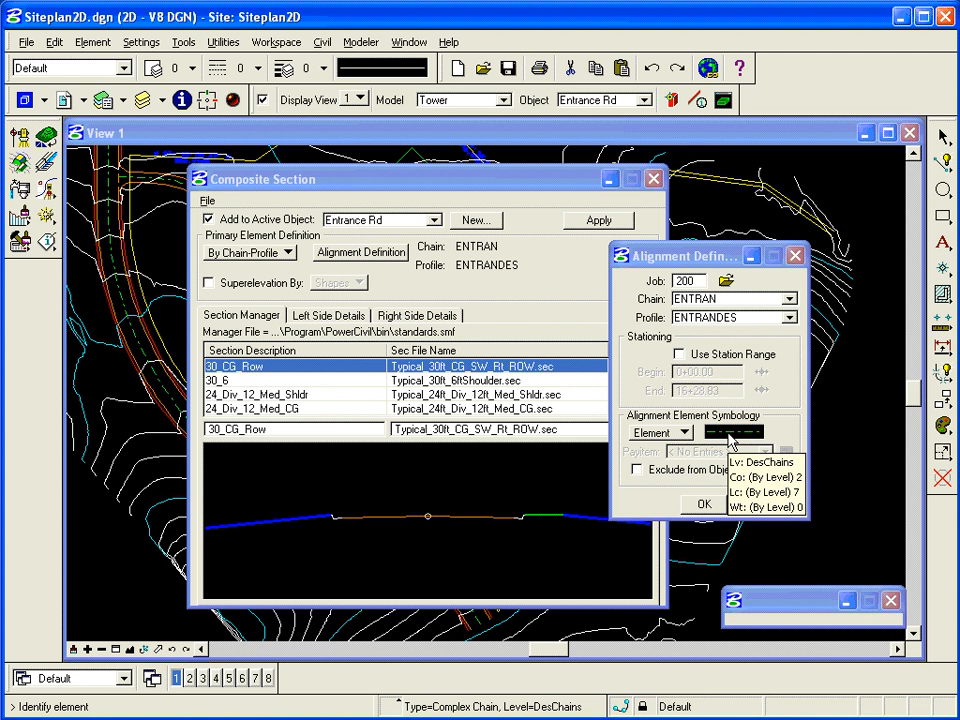
pyautogui.click(705, 504)
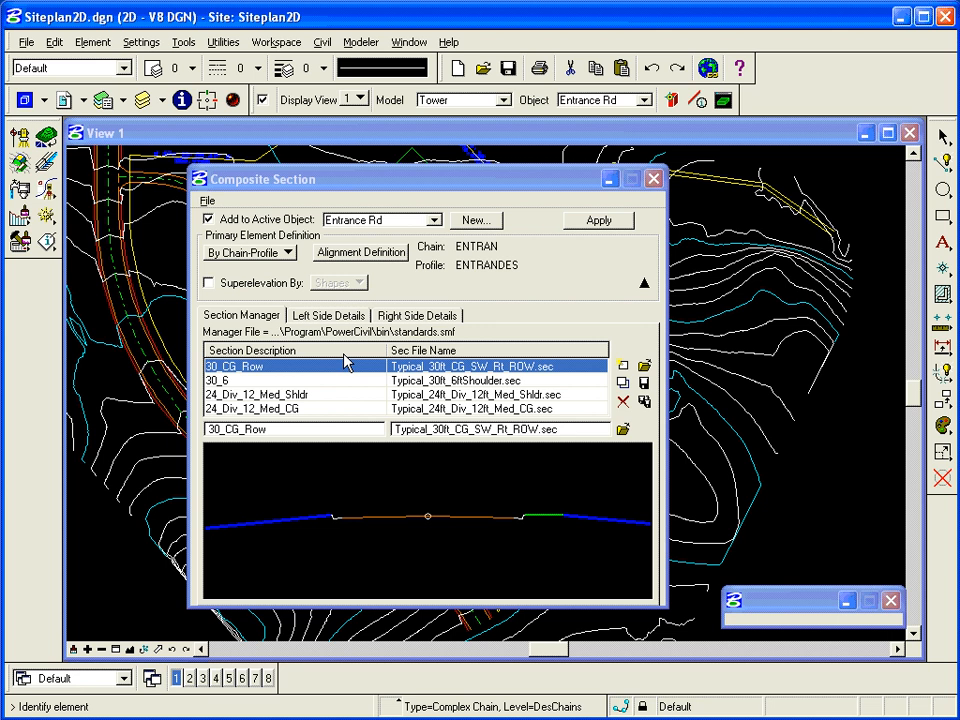
# Examine the previews of the predefined typical sections in the Section Manager and return to 30_CG_Row
pyautogui.press('Down')
pyautogui.press('Down')
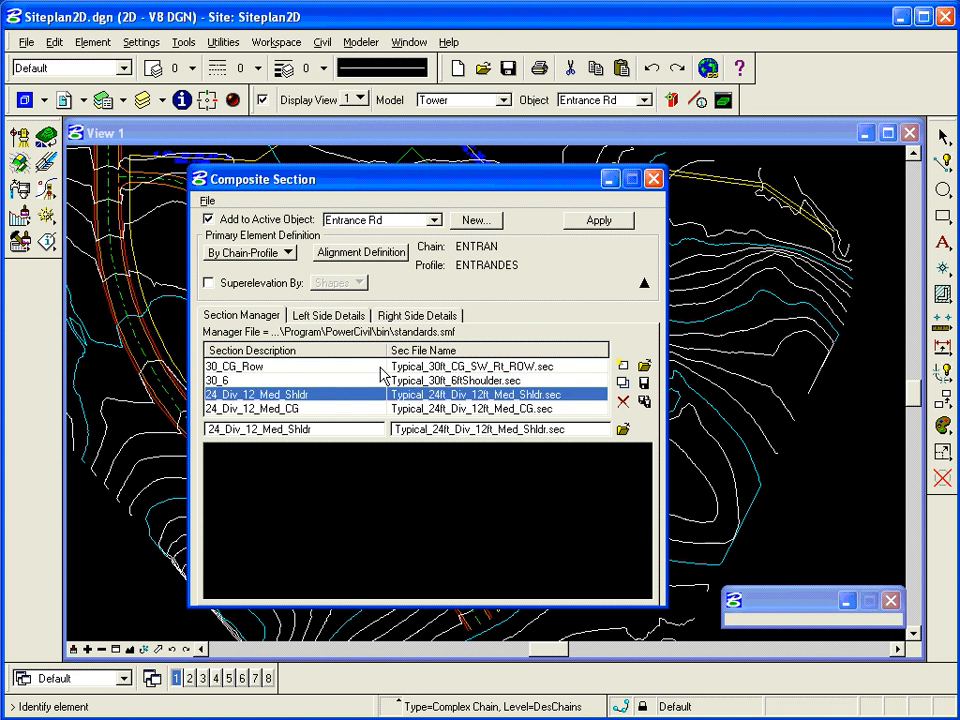
pyautogui.press('Down')
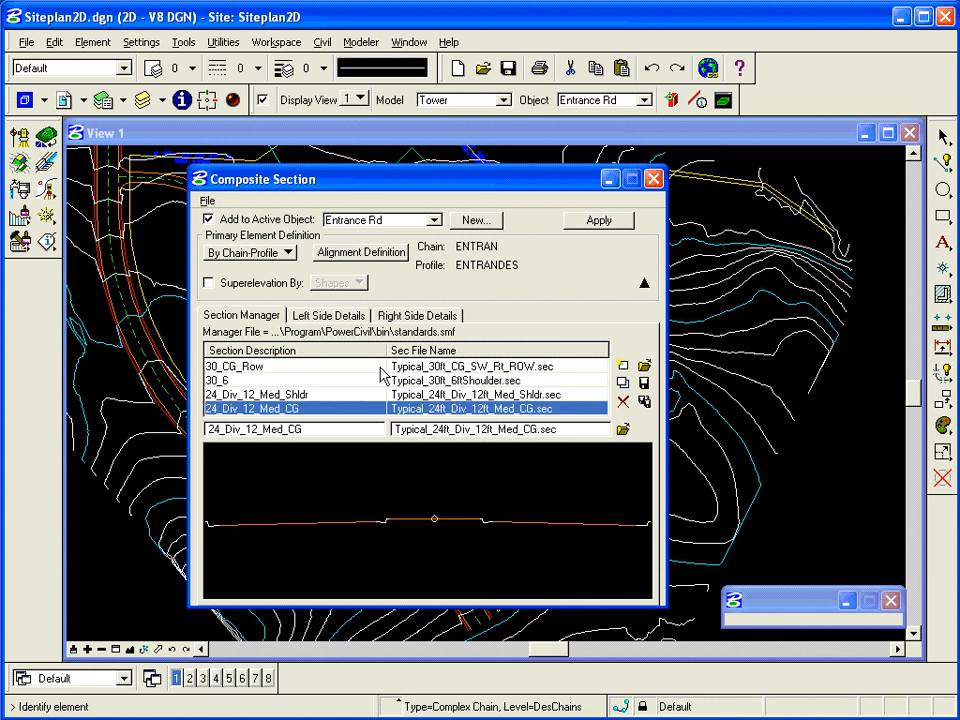
pyautogui.press('Up')
pyautogui.press('Up')
pyautogui.press('Up')
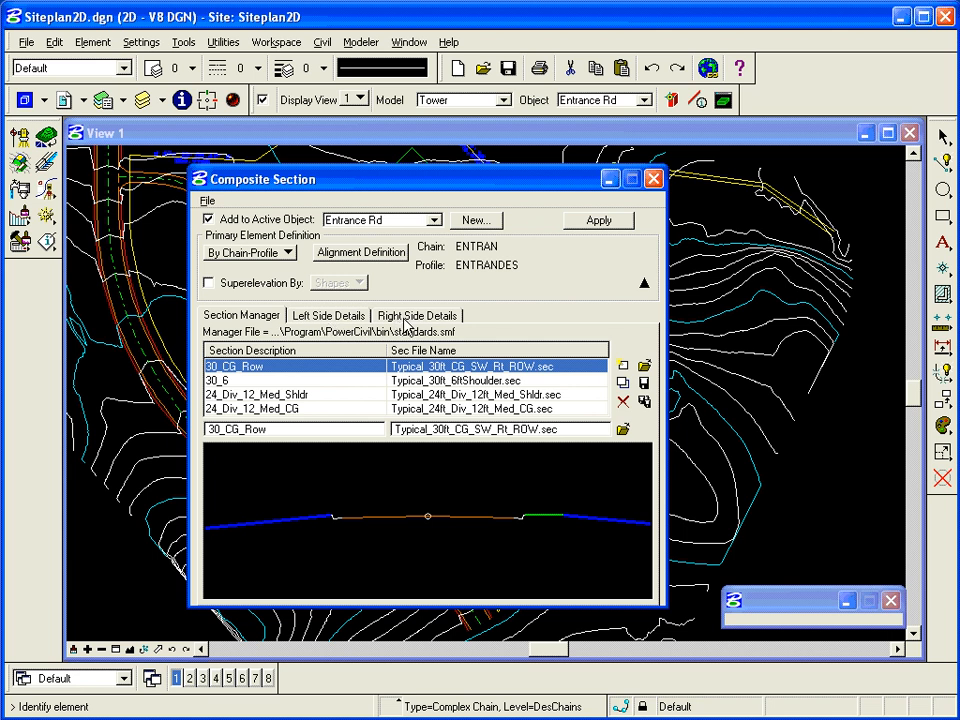
pyautogui.click(208, 201)
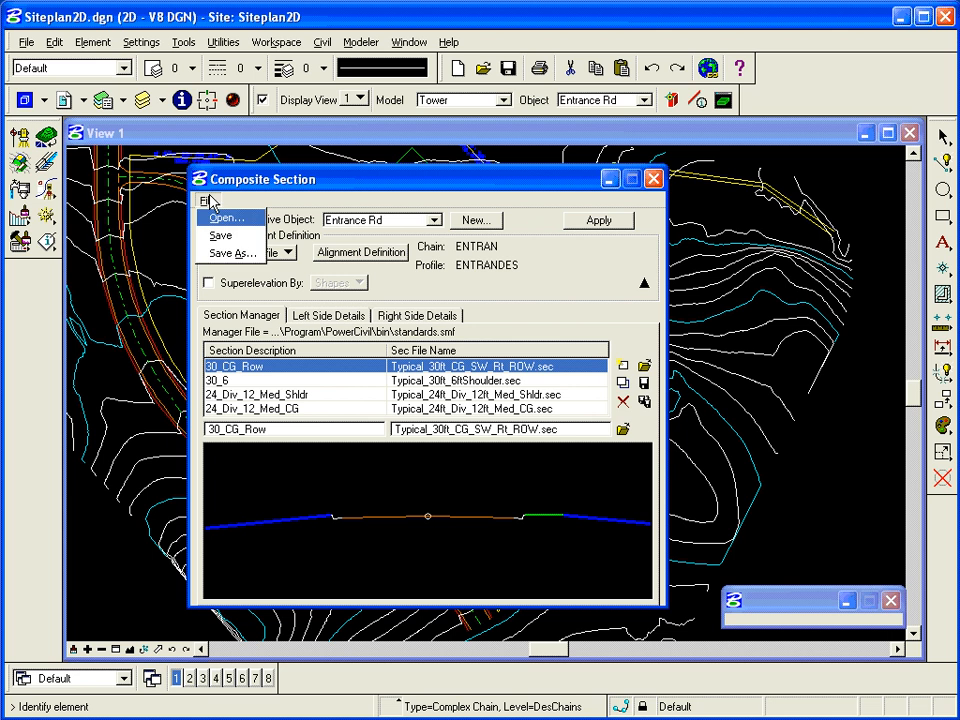
pyautogui.click(221, 238)
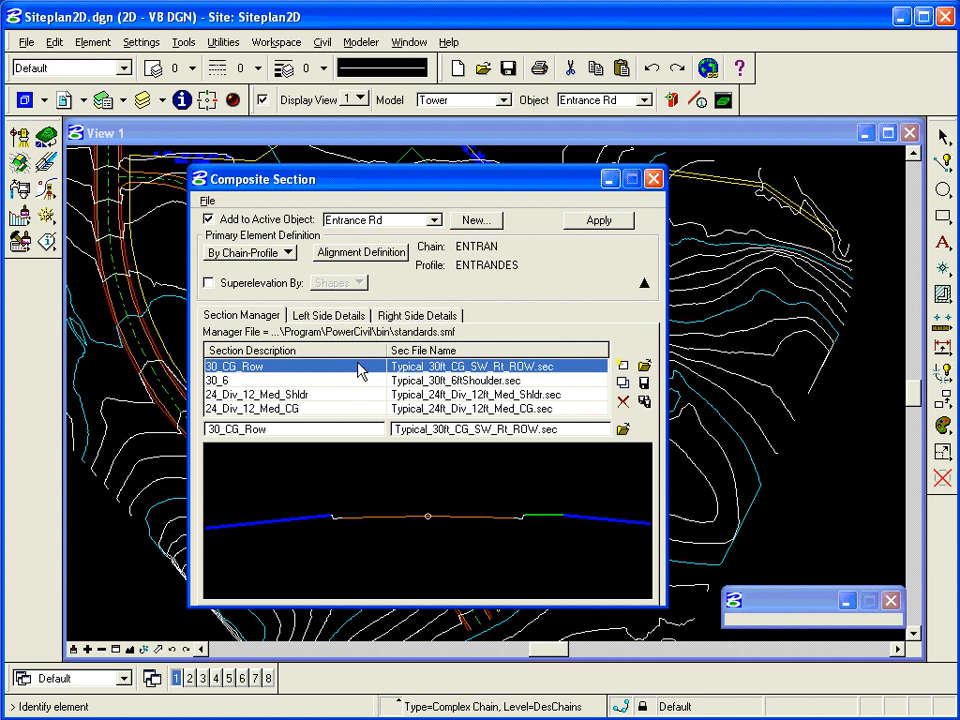
# Delete all existing components from the section's left side details
pyautogui.click(333, 316)
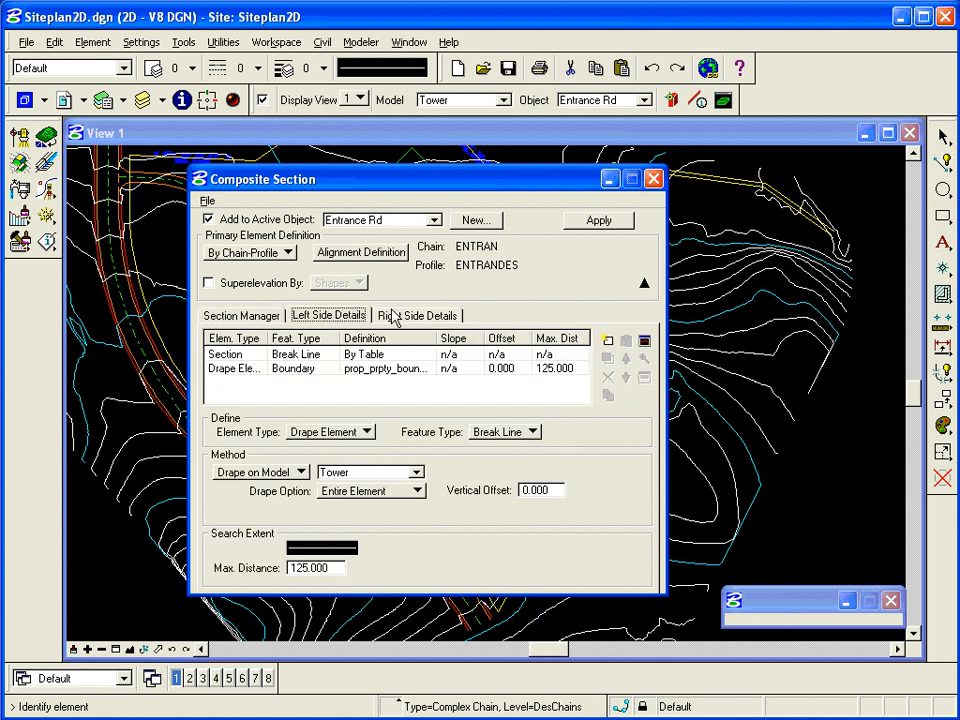
pyautogui.click(398, 318)
pyautogui.click(328, 315)
pyautogui.moveTo(317, 349); pyautogui.dragTo(536, 392)
pyautogui.click(605, 378)
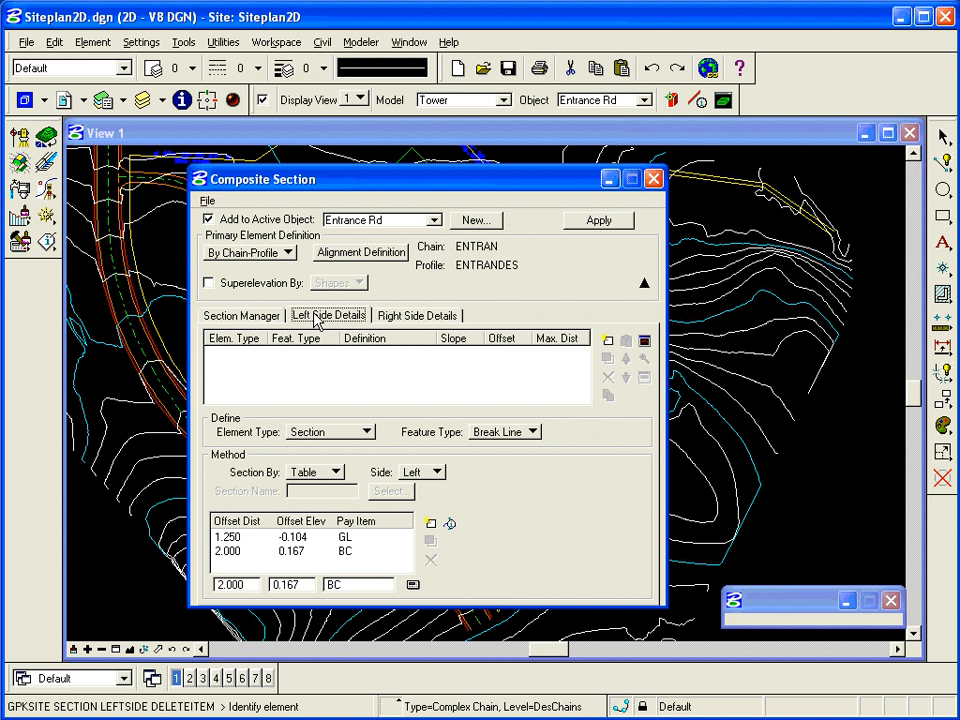
# Set the left-side element type to Element and match its search symbology to the edge-of-pavement line on level DesEofP
pyautogui.click(349, 433)
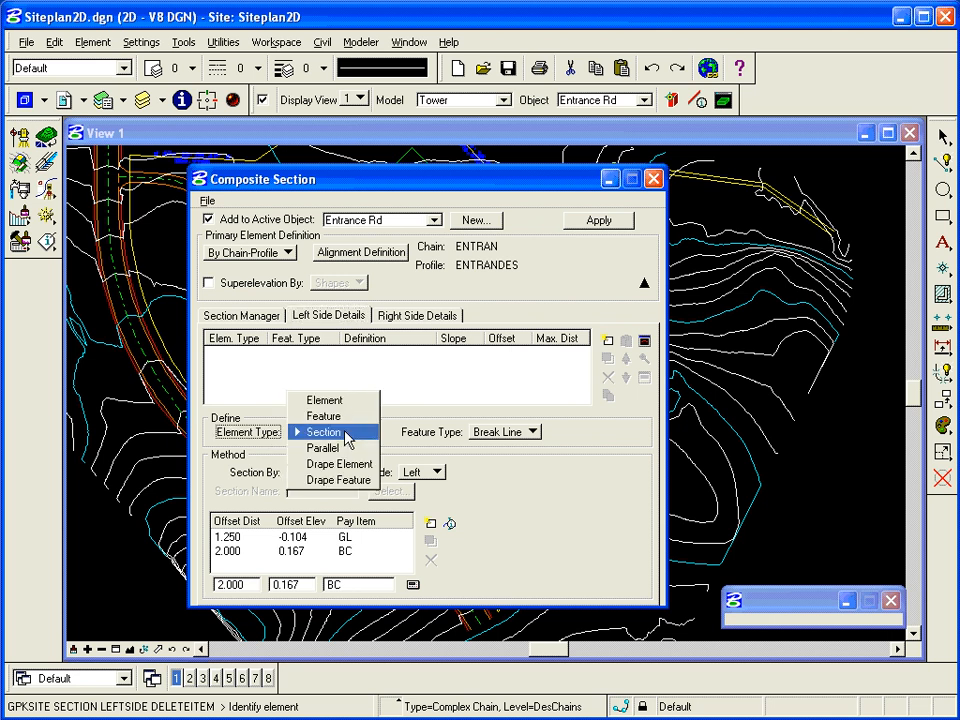
pyautogui.click(347, 404)
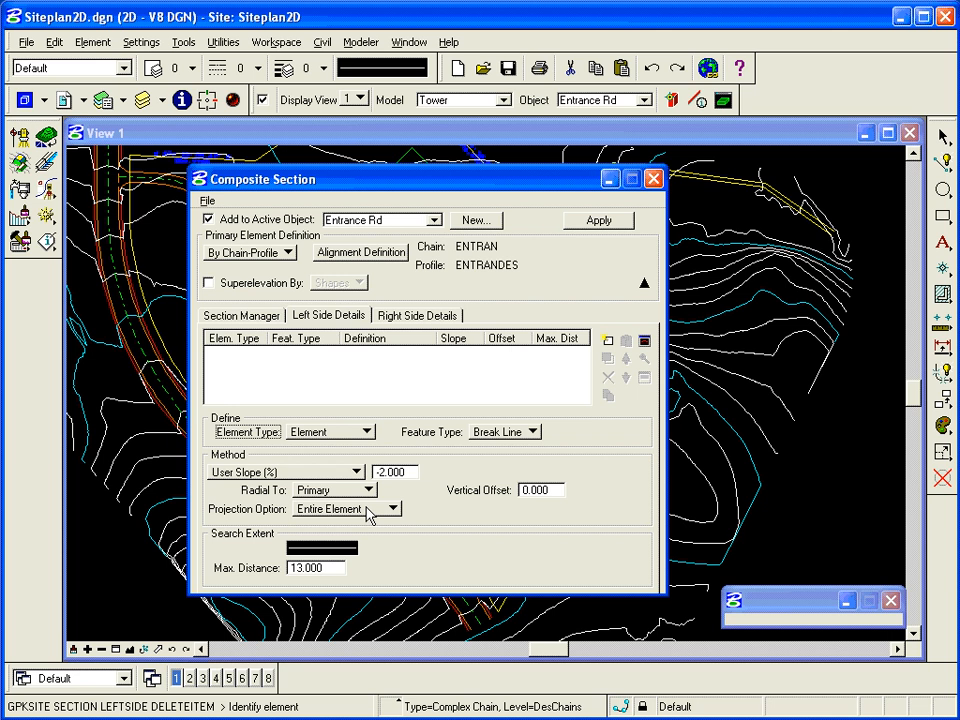
pyautogui.moveTo(414, 183); pyautogui.dragTo(540, 173)
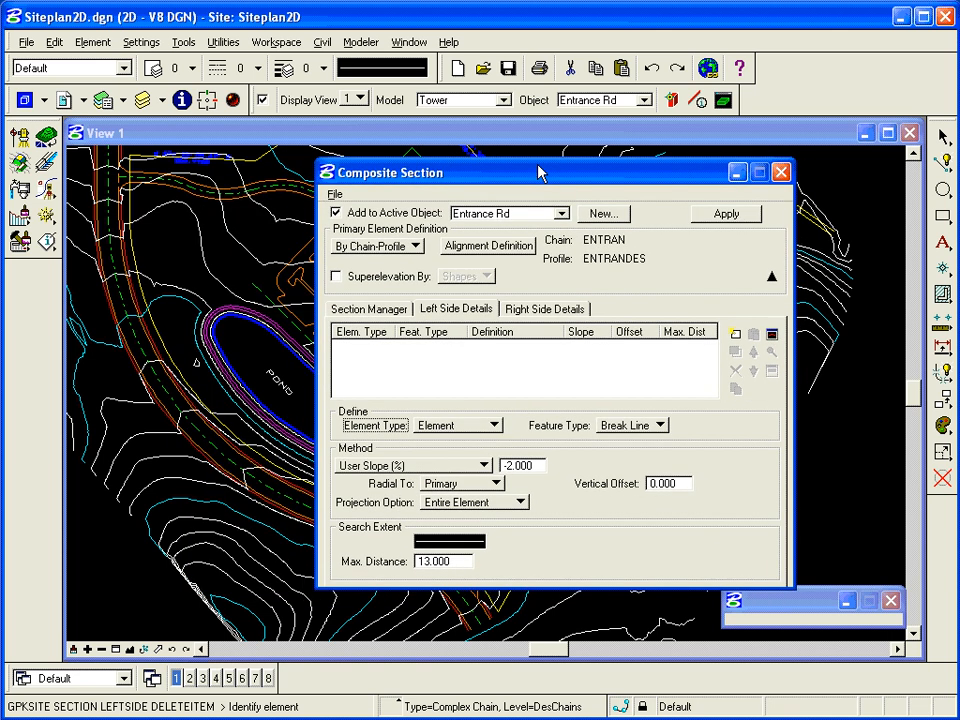
pyautogui.rightClick(441, 548)
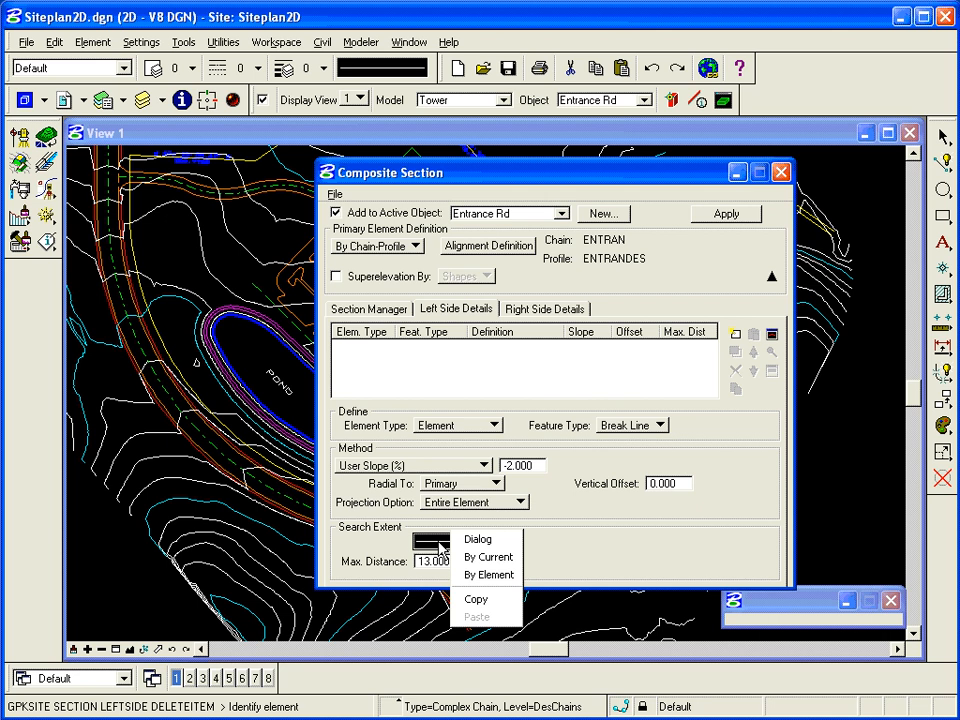
pyautogui.click(478, 576)
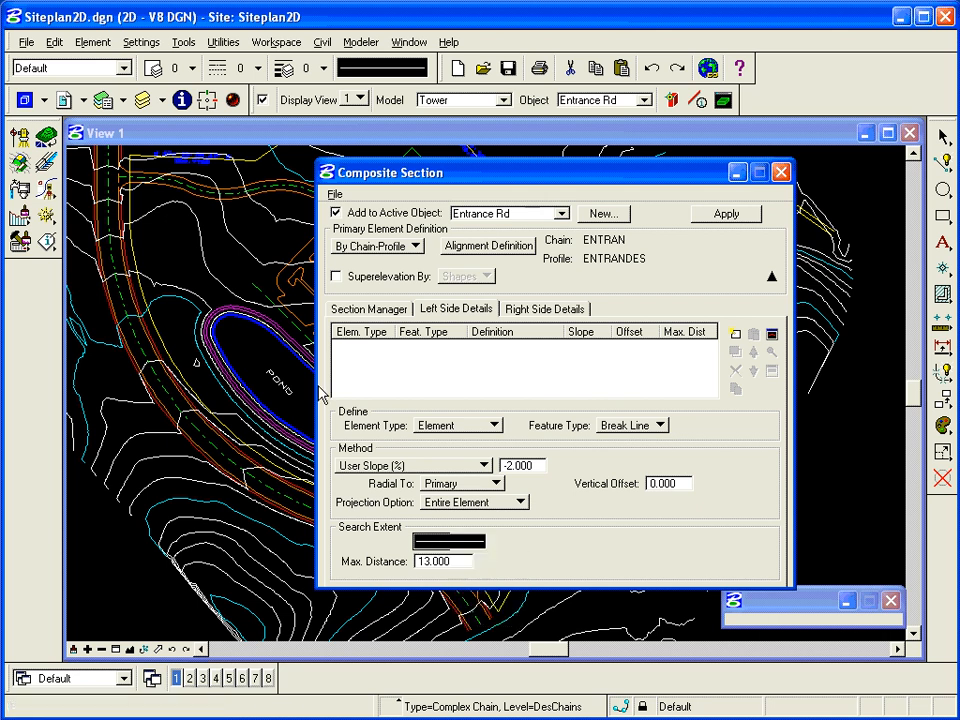
pyautogui.click(245, 212)
pyautogui.moveTo(446, 545)
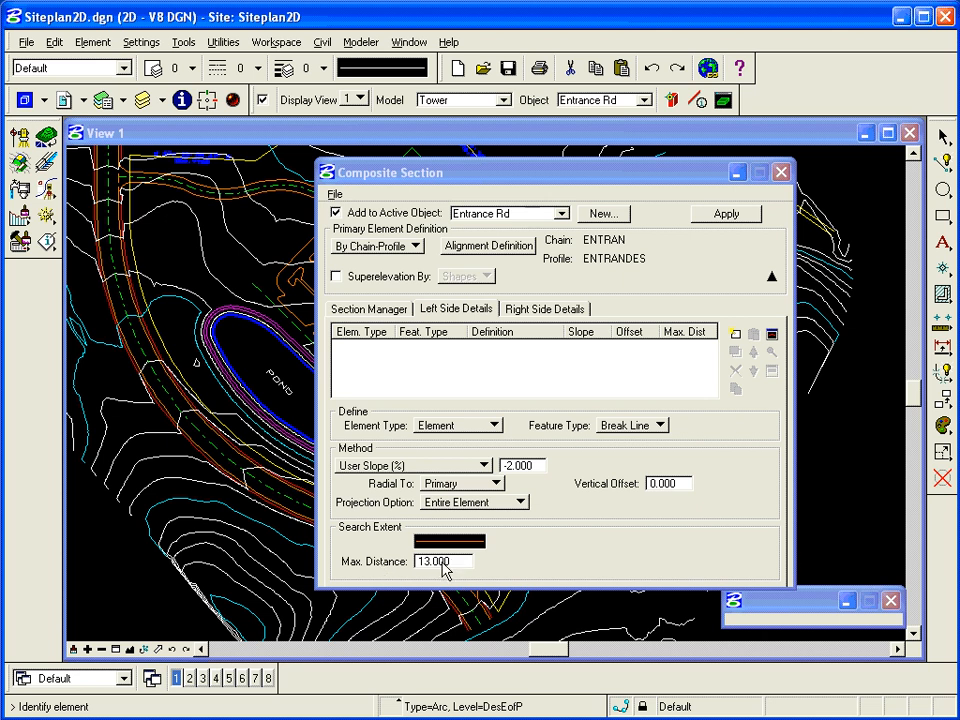
# Set the maximum search distance to 13 and add the edge-of-pavement break line to the left side details
pyautogui.moveTo(443, 570); pyautogui.dragTo(413, 565)
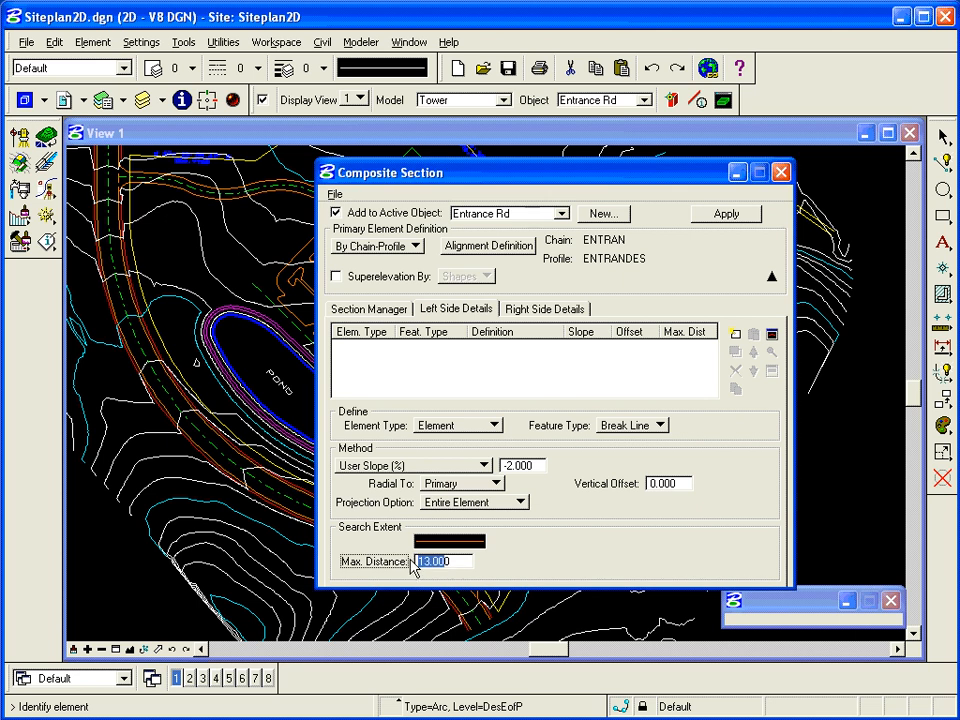
pyautogui.click(414, 566)
pyautogui.doubleClick(413, 566)
pyautogui.write('13')
pyautogui.press('Tab')
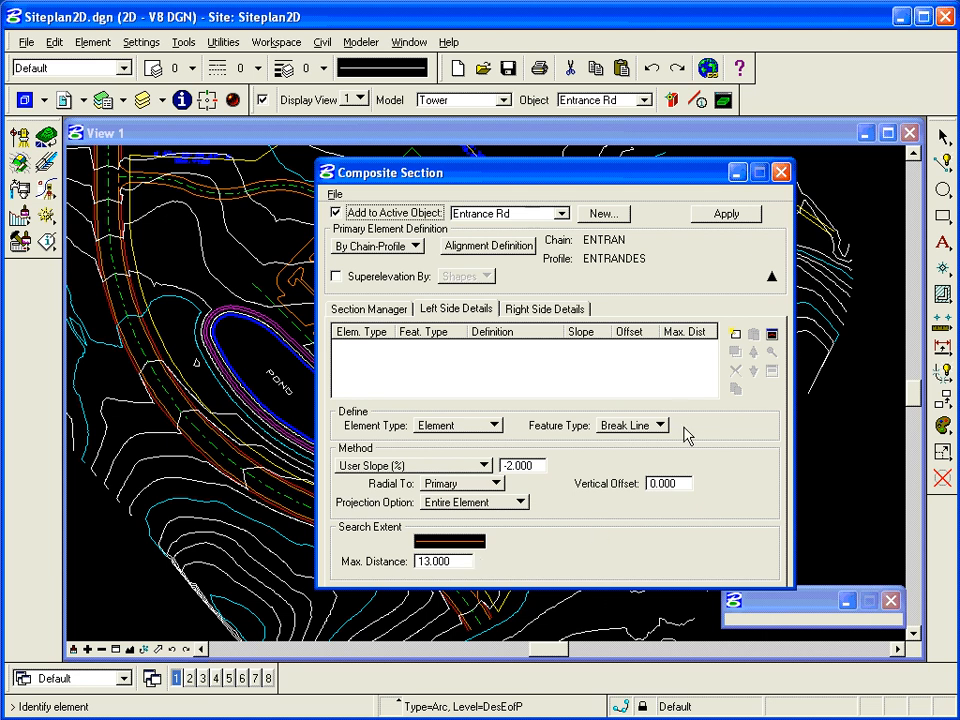
pyautogui.click(735, 335)
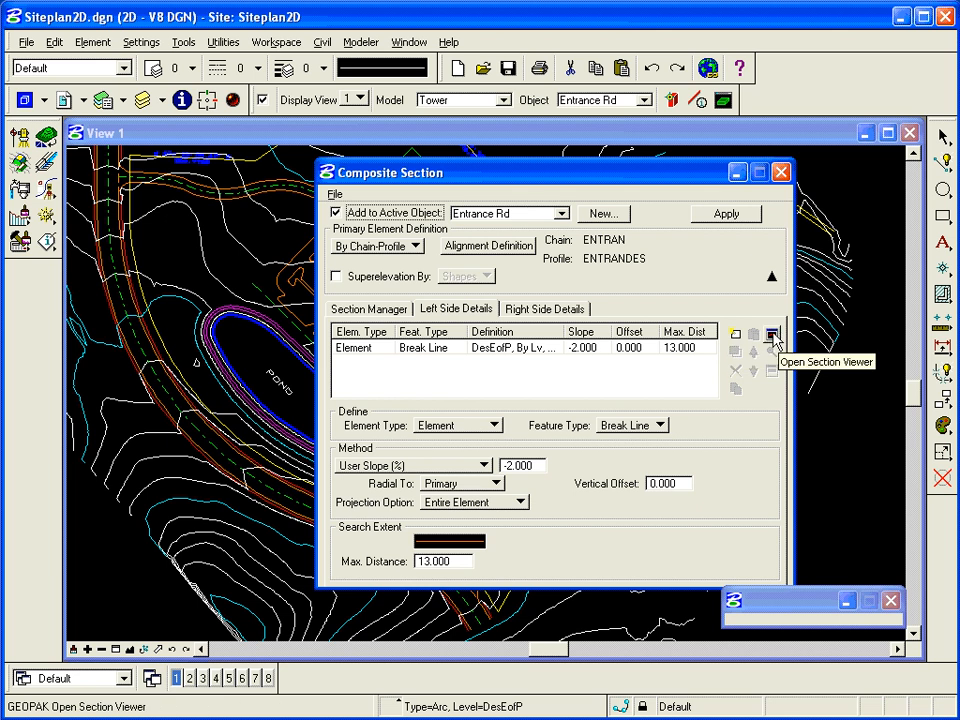
# Open the Composite Section Viewer for the left side and arrange it beside the Composite Section dialog
pyautogui.click(771, 335)
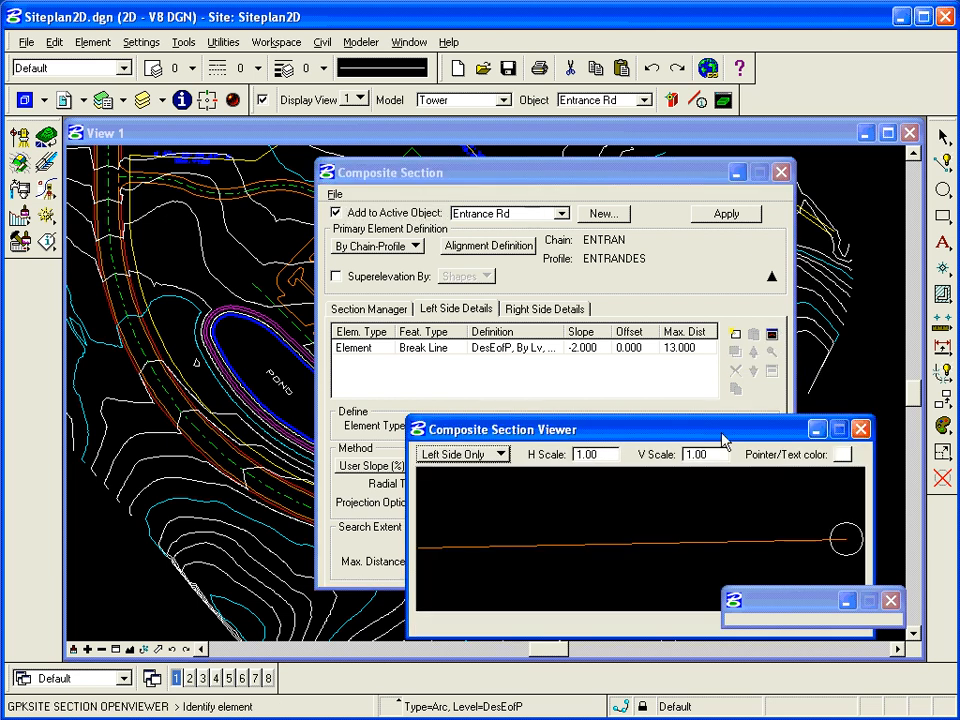
pyautogui.moveTo(724, 437)
pyautogui.mouseDown()
pyautogui.moveTo(758, 257)
pyautogui.moveTo(754, 199)
pyautogui.mouseUp()
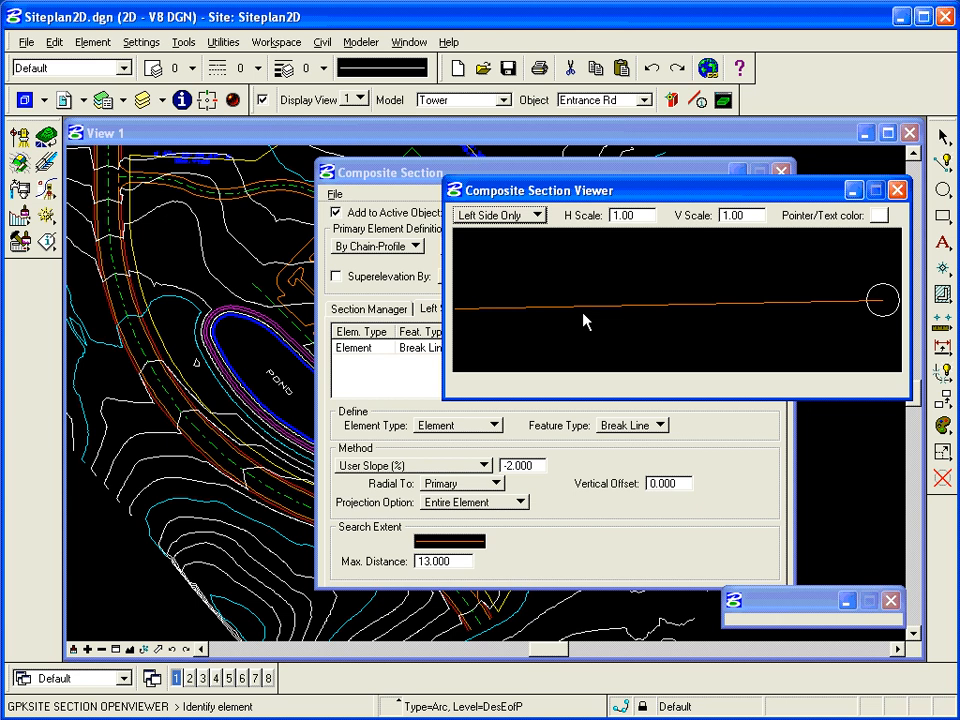
pyautogui.click(399, 172)
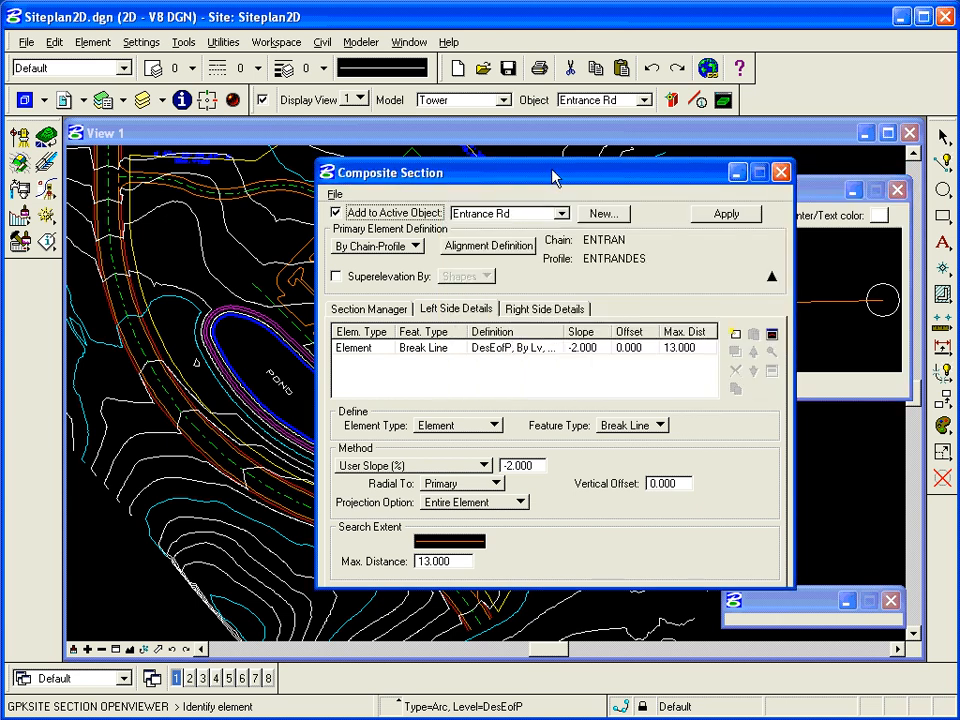
pyautogui.moveTo(551, 180); pyautogui.dragTo(324, 205)
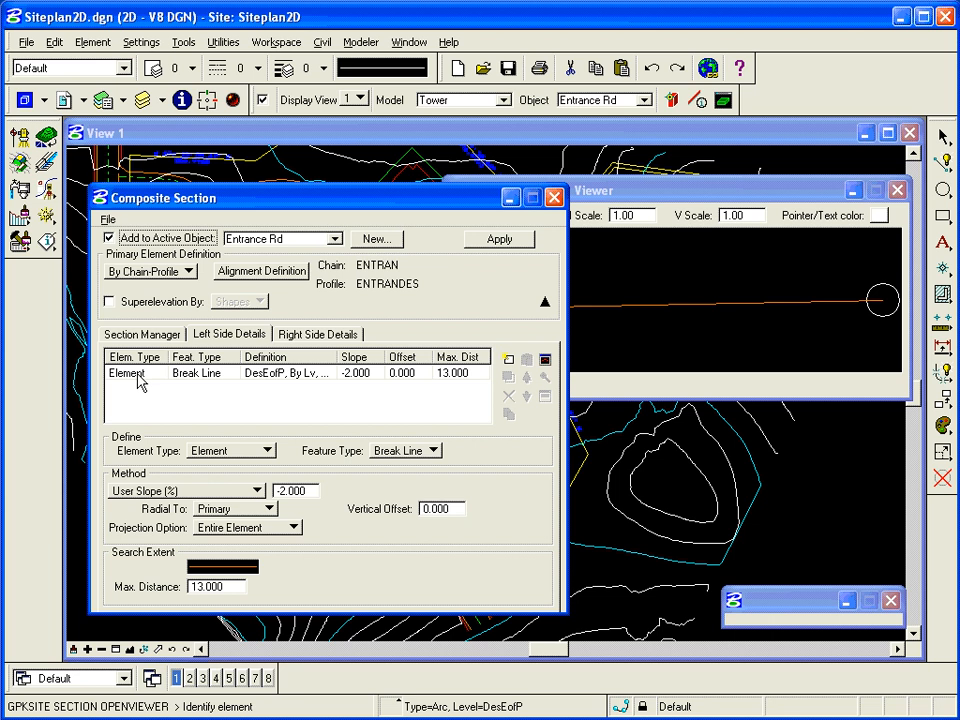
# Set the left-side element type to Section and the feature type to Boundary, and clear the existing rows from its offset table
pyautogui.click(230, 452)
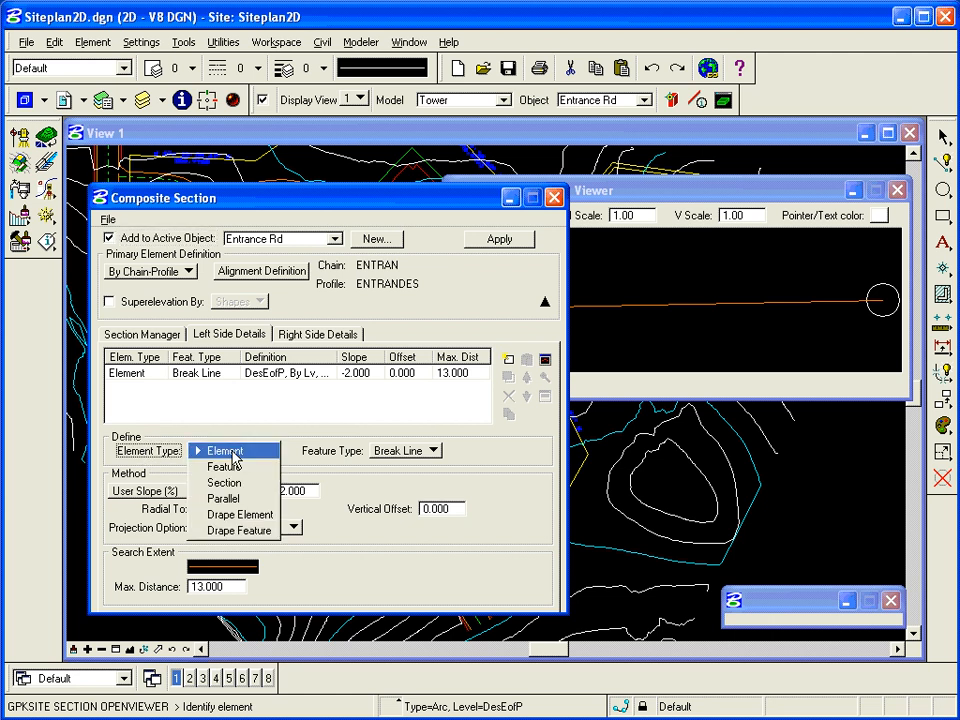
pyautogui.click(226, 483)
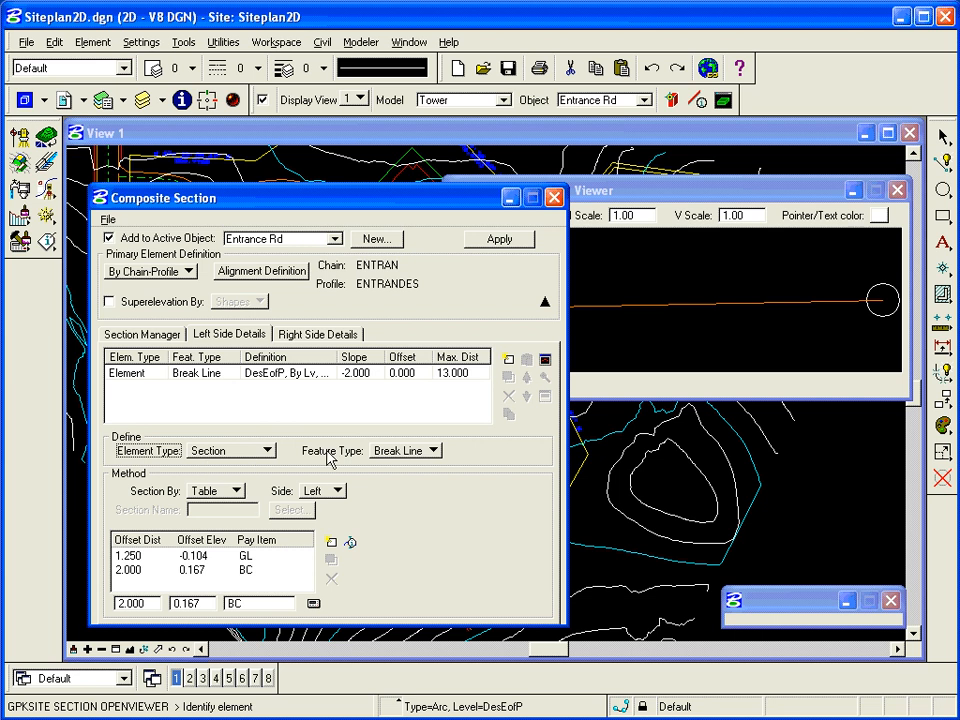
pyautogui.click(426, 454)
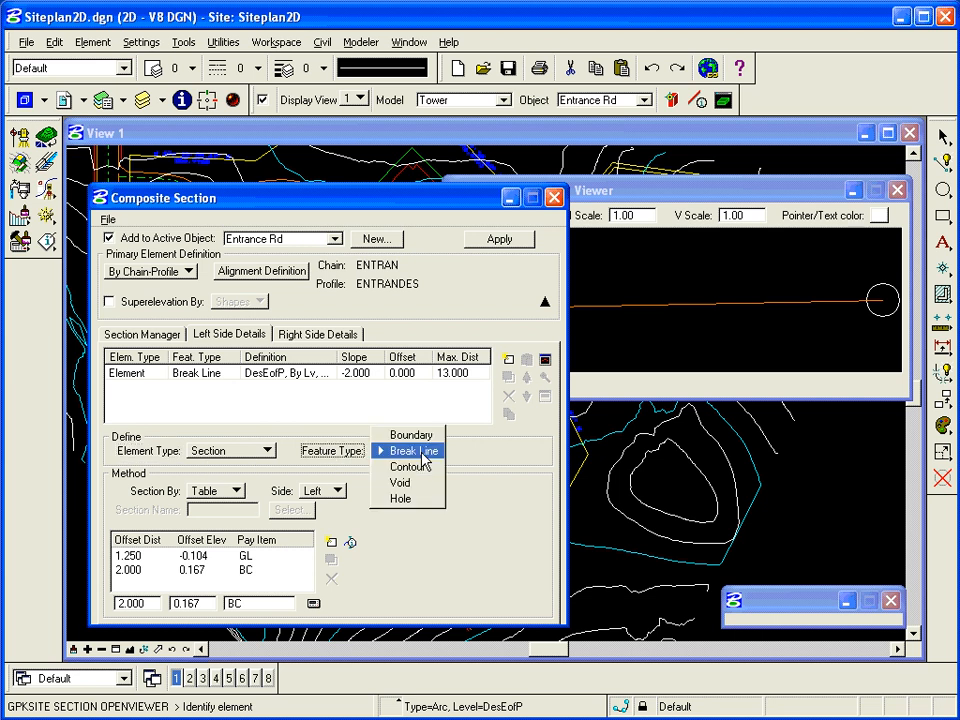
pyautogui.press('Up')
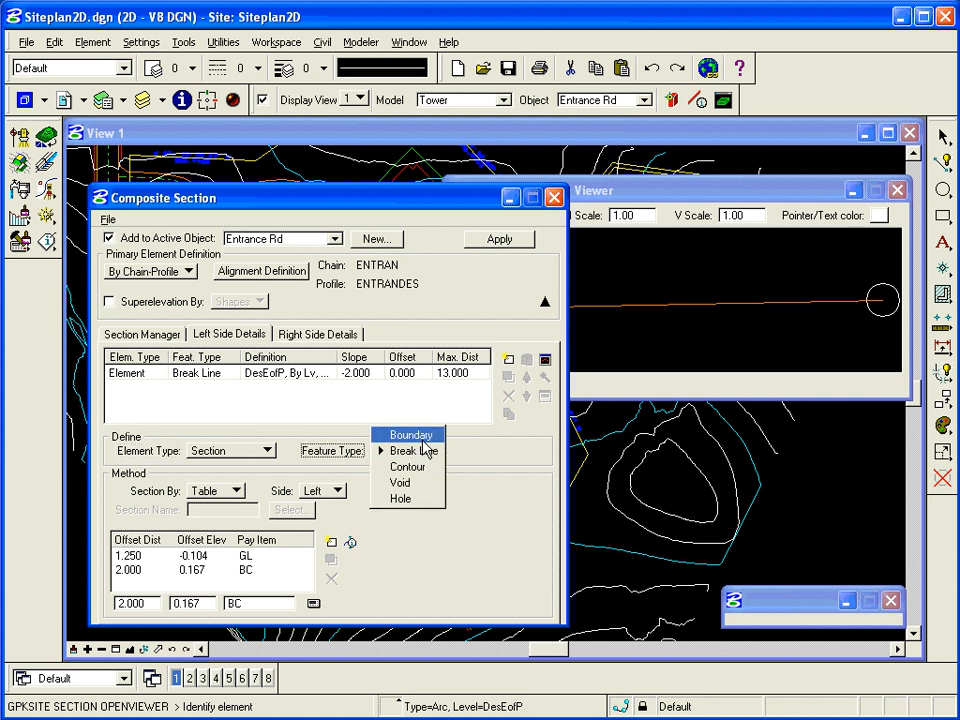
pyautogui.press('Return')
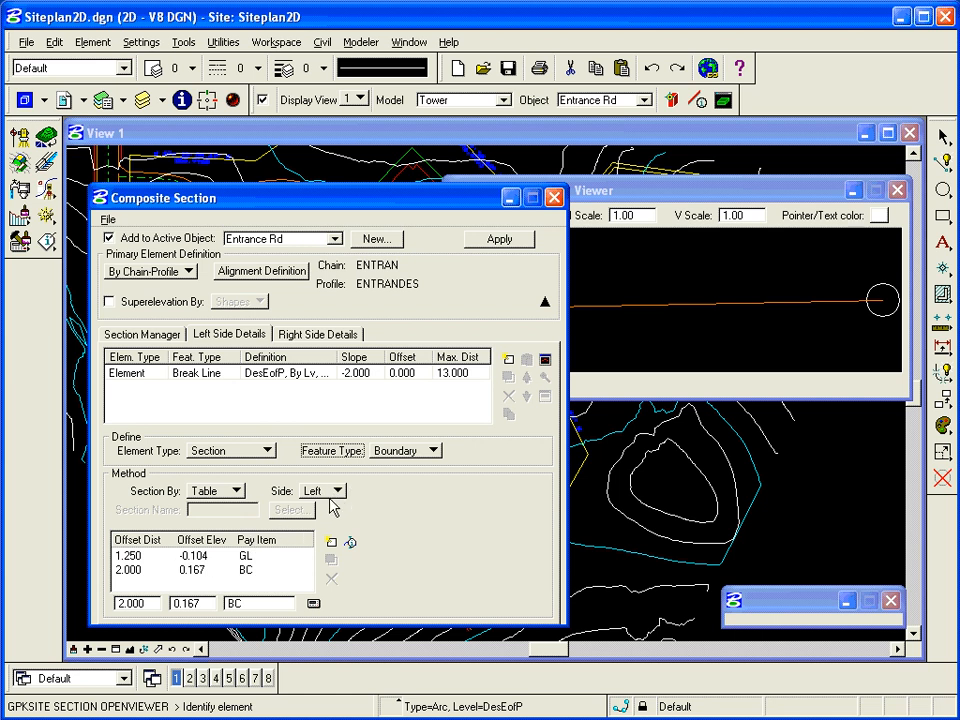
pyautogui.moveTo(188, 556); pyautogui.dragTo(188, 586)
pyautogui.click(331, 578)
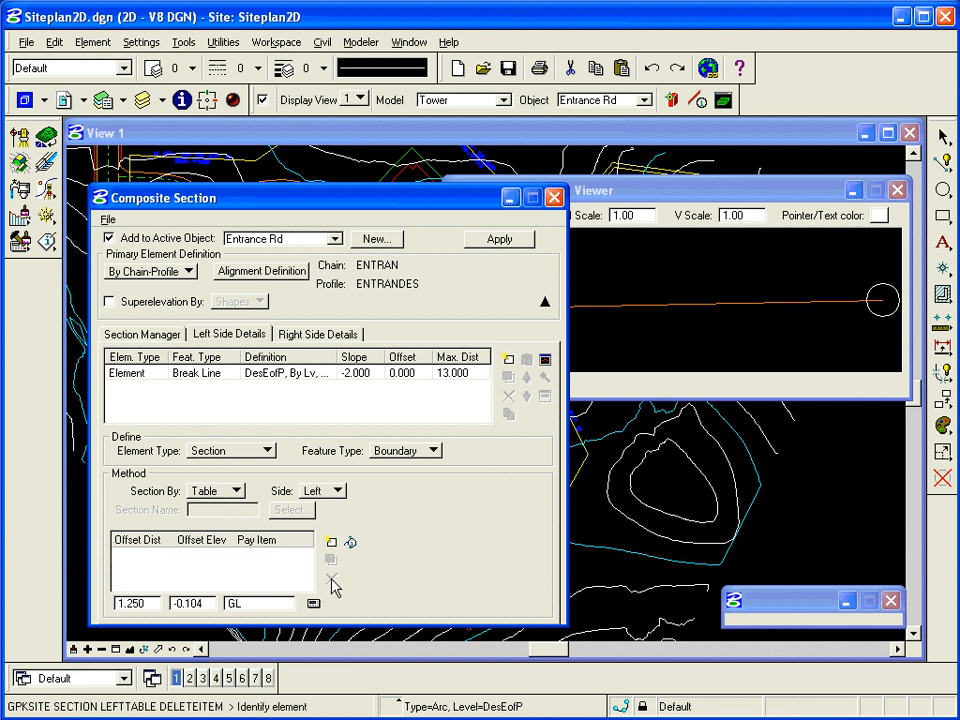
# Set the first curb point's offset distance to 1.5 and its offset elevation to -0.2
pyautogui.doubleClick(147, 608)
pyautogui.write('1.5')
pyautogui.press('Tab')
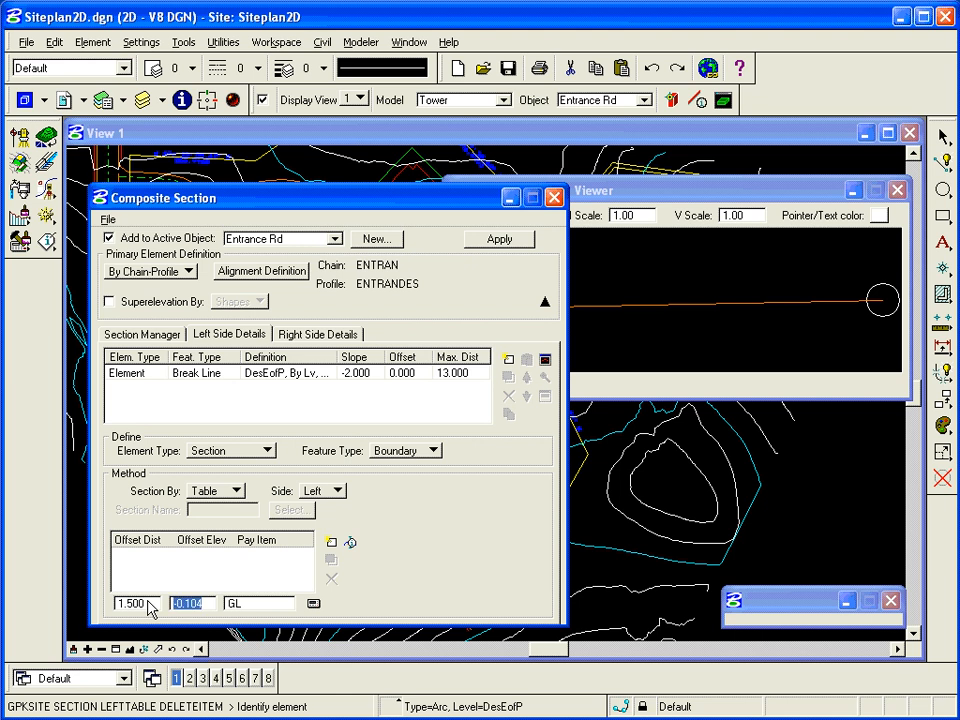
pyautogui.write('-2')
pyautogui.press('Tab')
pyautogui.hotkey('shift', 'Tab')
pyautogui.write('-0.2')
pyautogui.press('Tab')
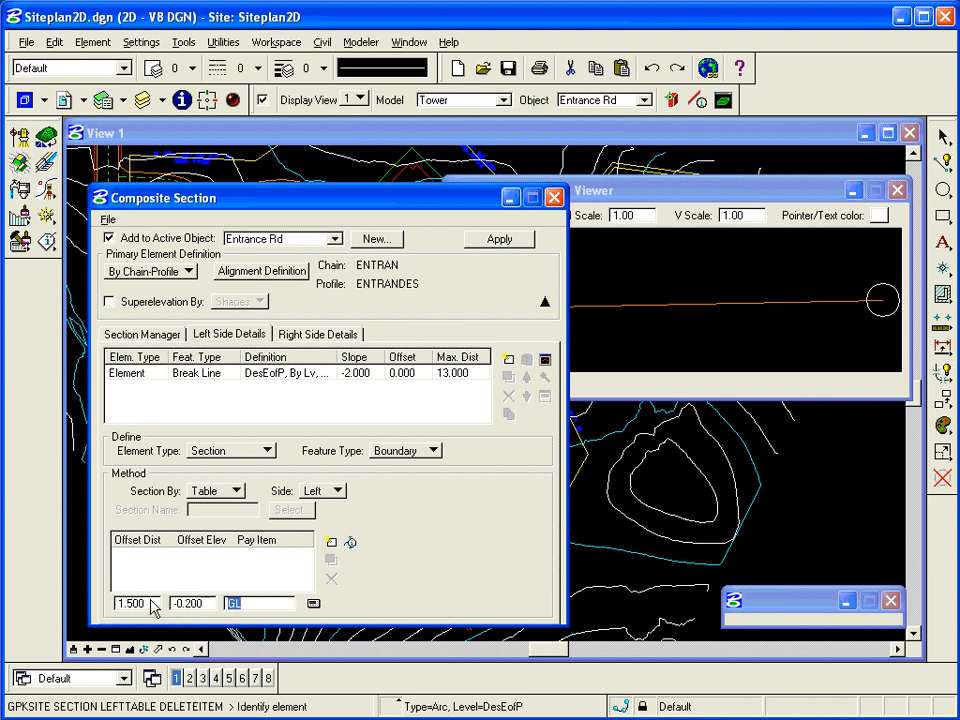
# Assign the DesGutter Curb Invert pay item from the Plan Roadway category and add the point to the offset table
pyautogui.click(316, 605)
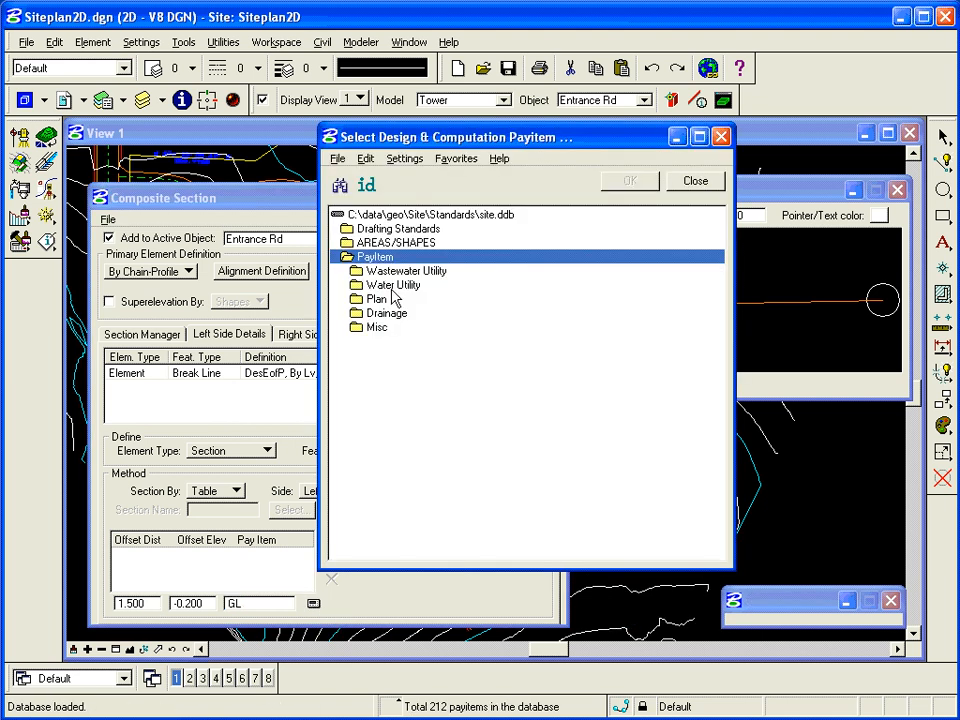
pyautogui.doubleClick(362, 300)
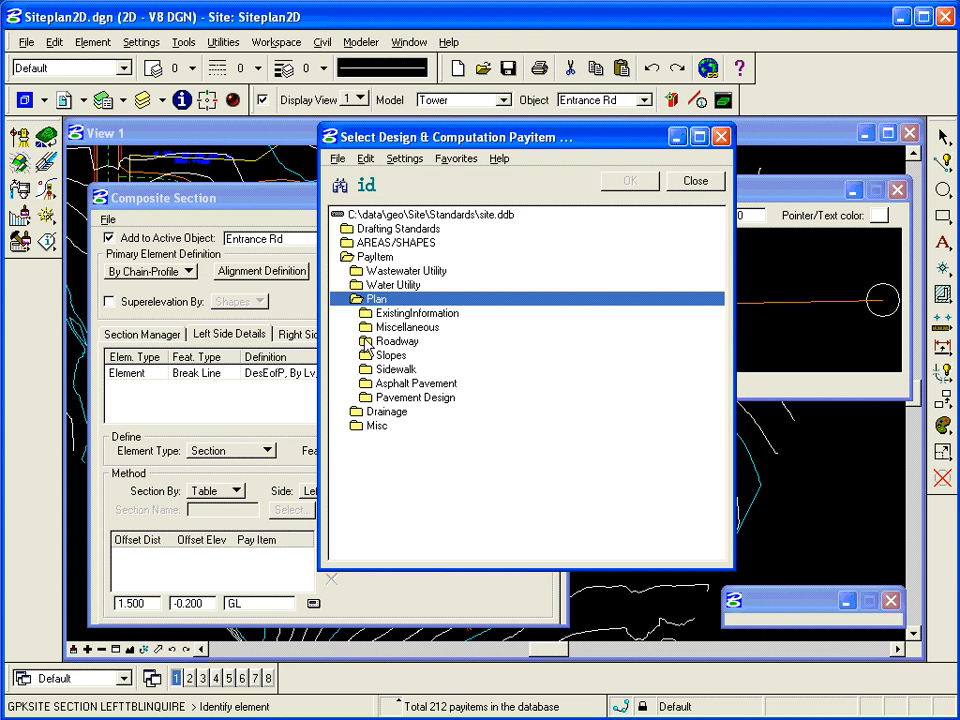
pyautogui.click(367, 343)
pyautogui.doubleClick(367, 345)
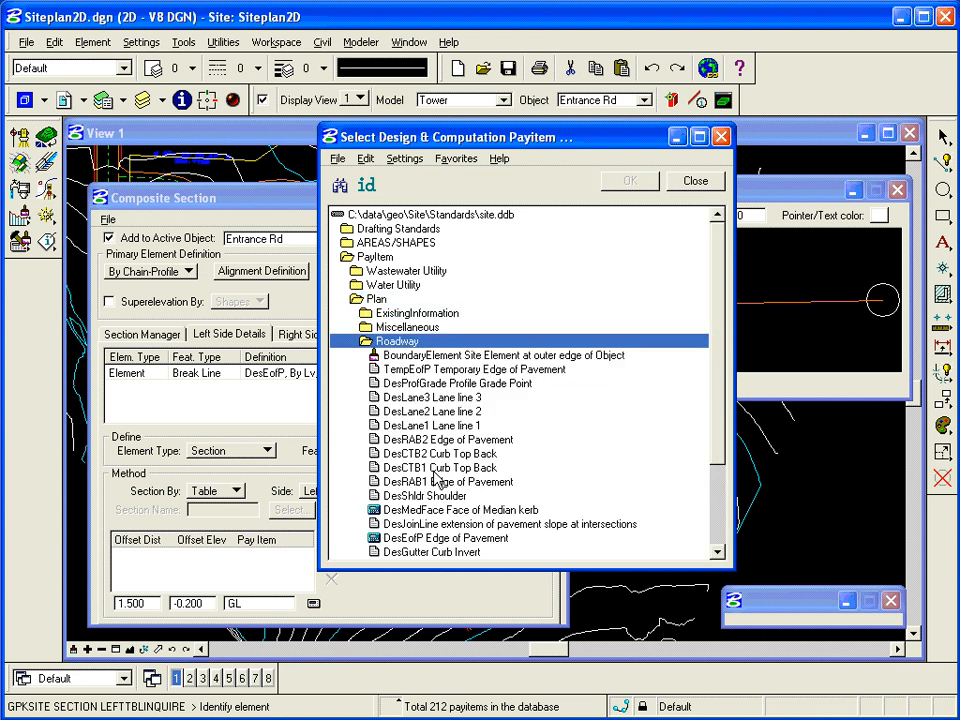
pyautogui.click(430, 552)
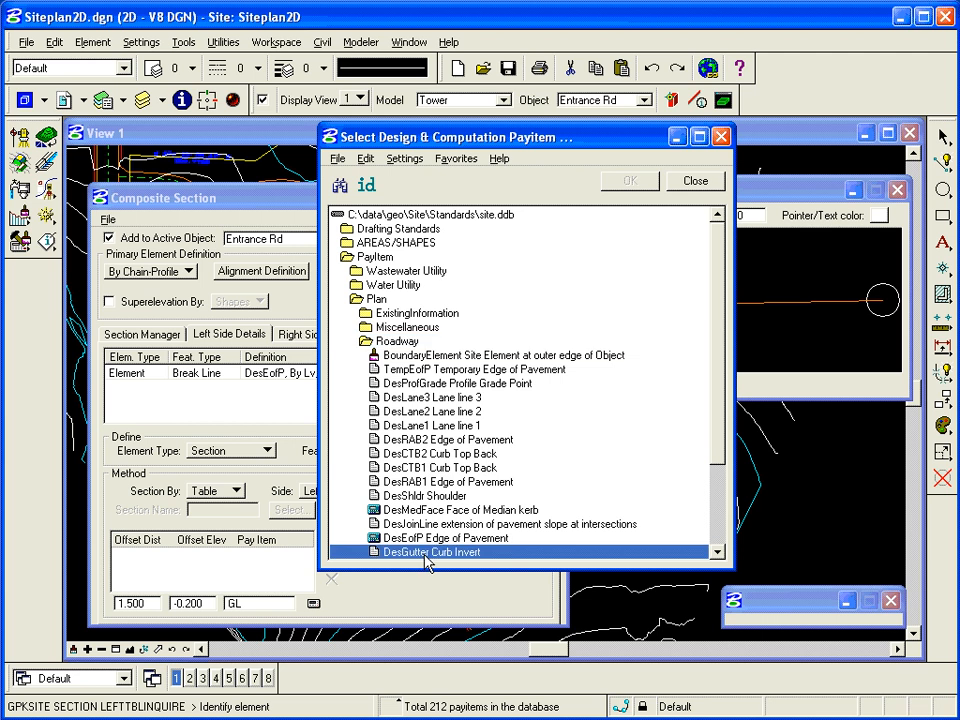
pyautogui.click(627, 183)
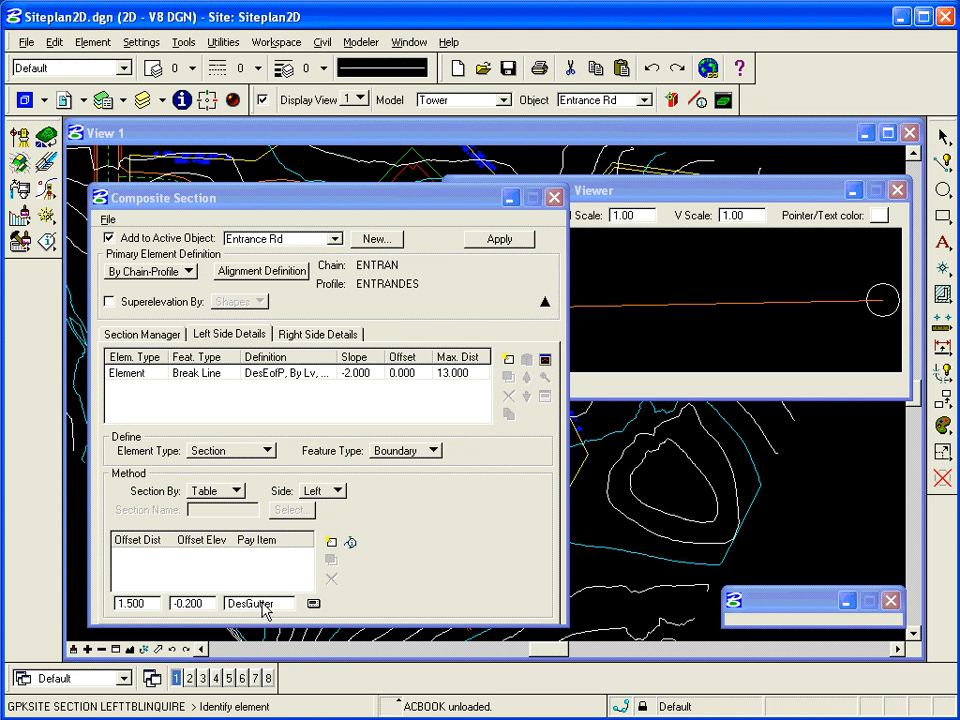
pyautogui.click(334, 544)
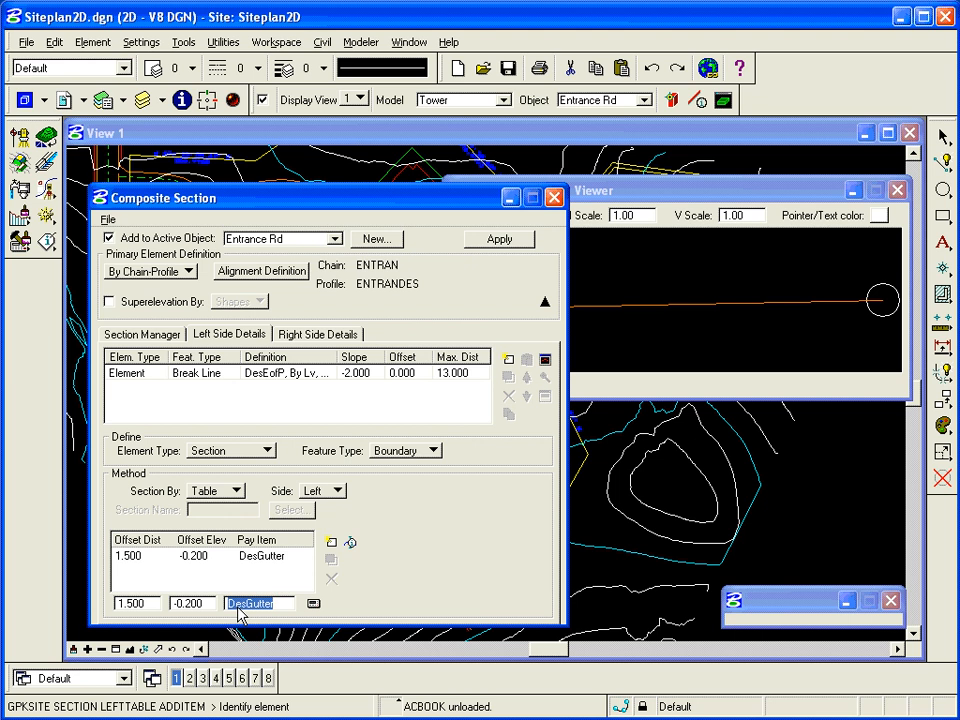
# Add a second offset table point at distance 1.7 and elevation 0.5 with the DesCTF Curb Top Front pay item
pyautogui.click(120, 603)
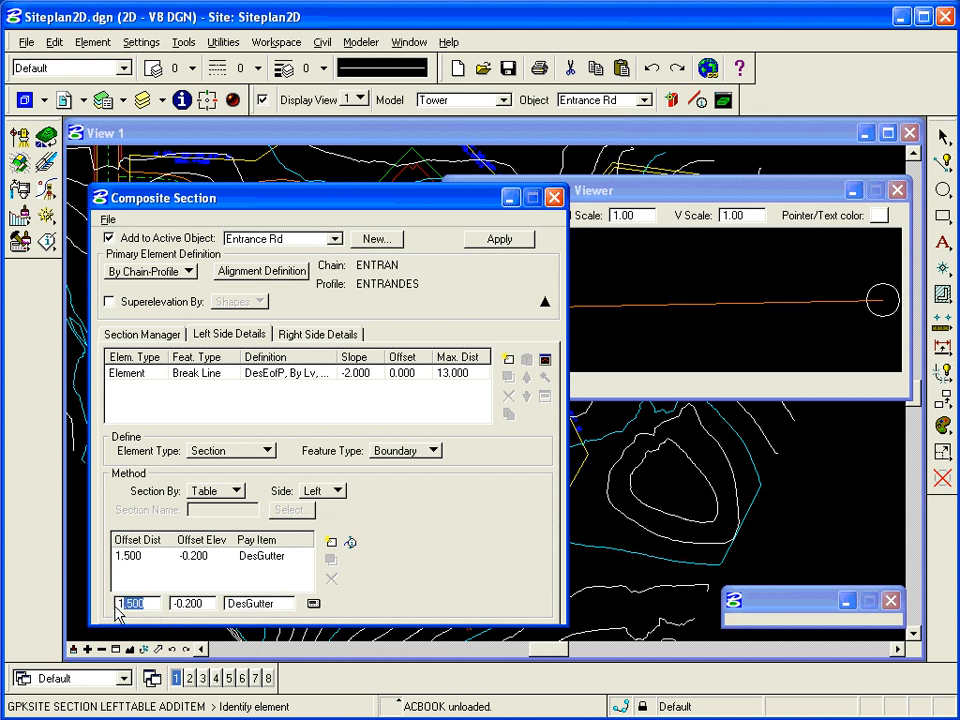
pyautogui.write('1.700')
pyautogui.press('Tab')
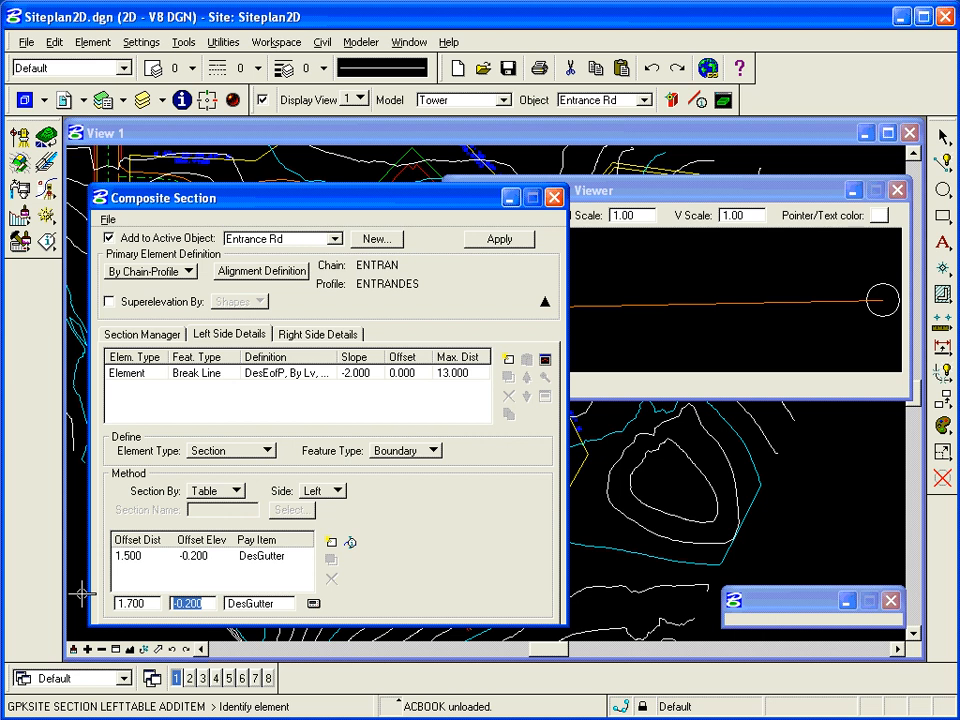
pyautogui.write('0.500')
pyautogui.press('Tab')
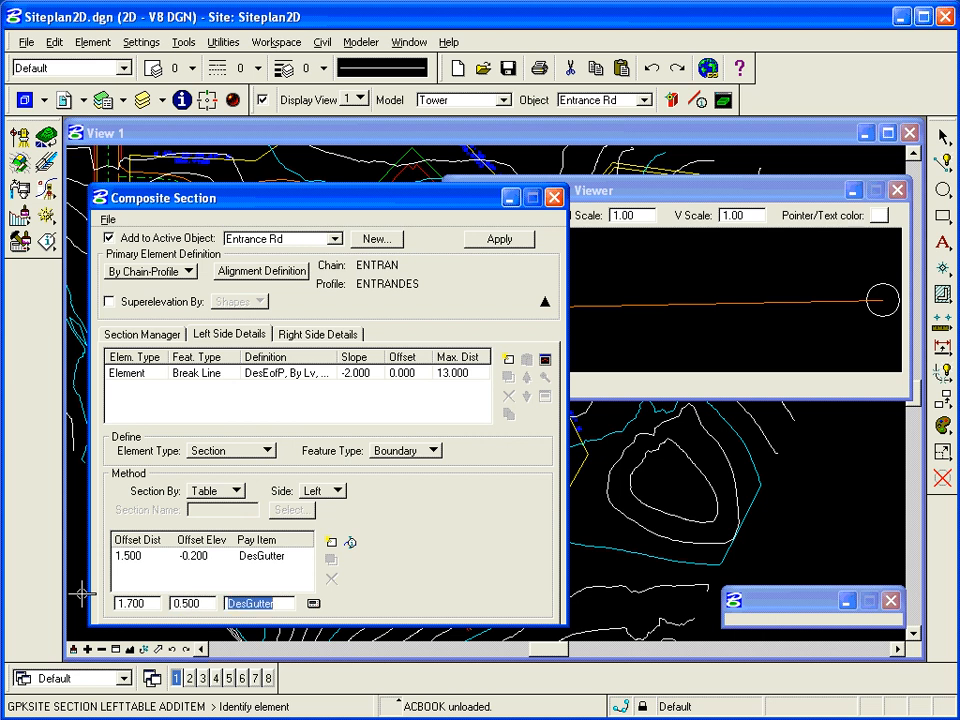
pyautogui.click(313, 603)
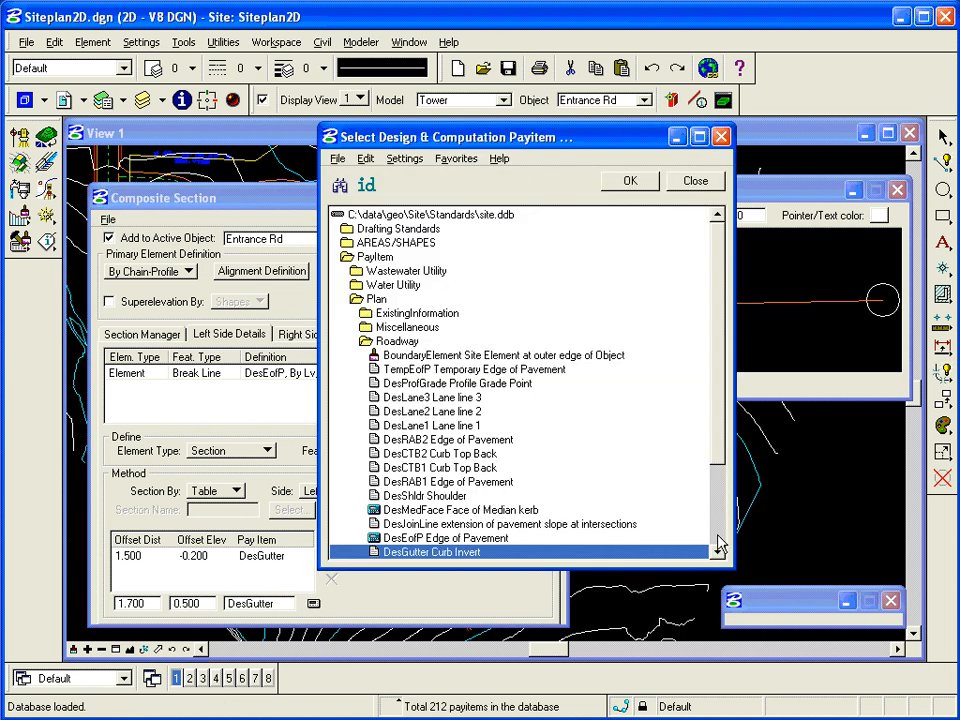
pyautogui.click(718, 537)
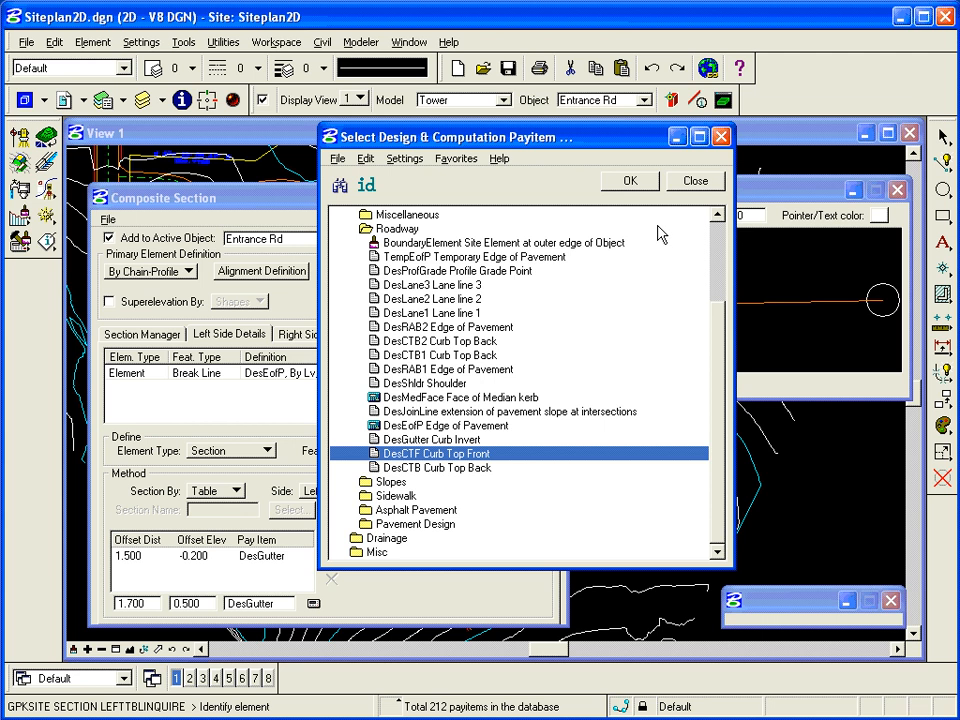
pyautogui.click(630, 182)
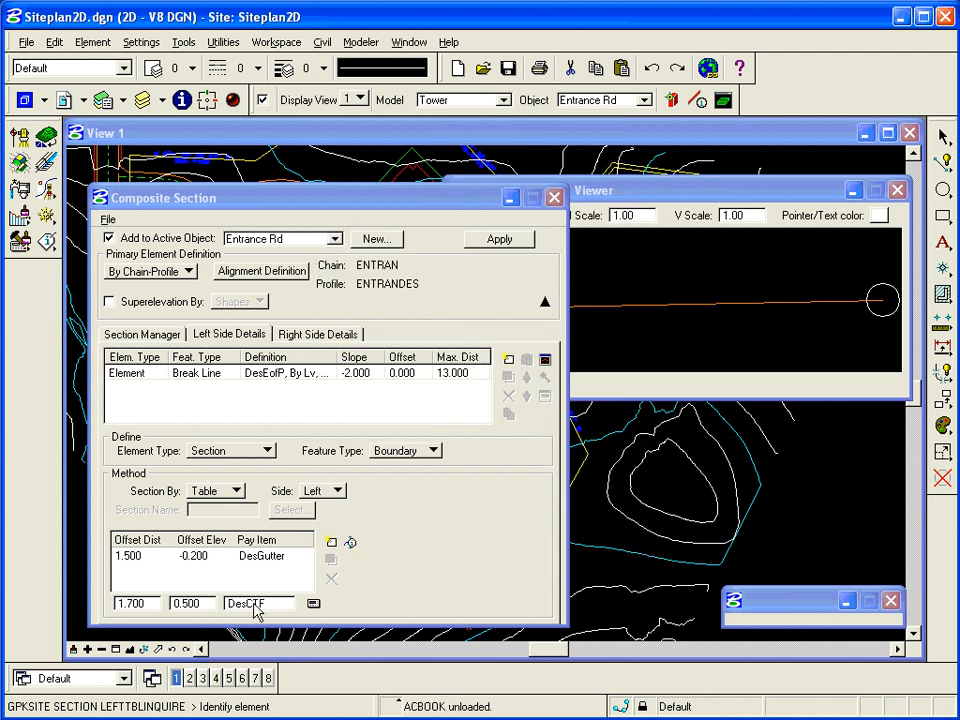
pyautogui.click(333, 545)
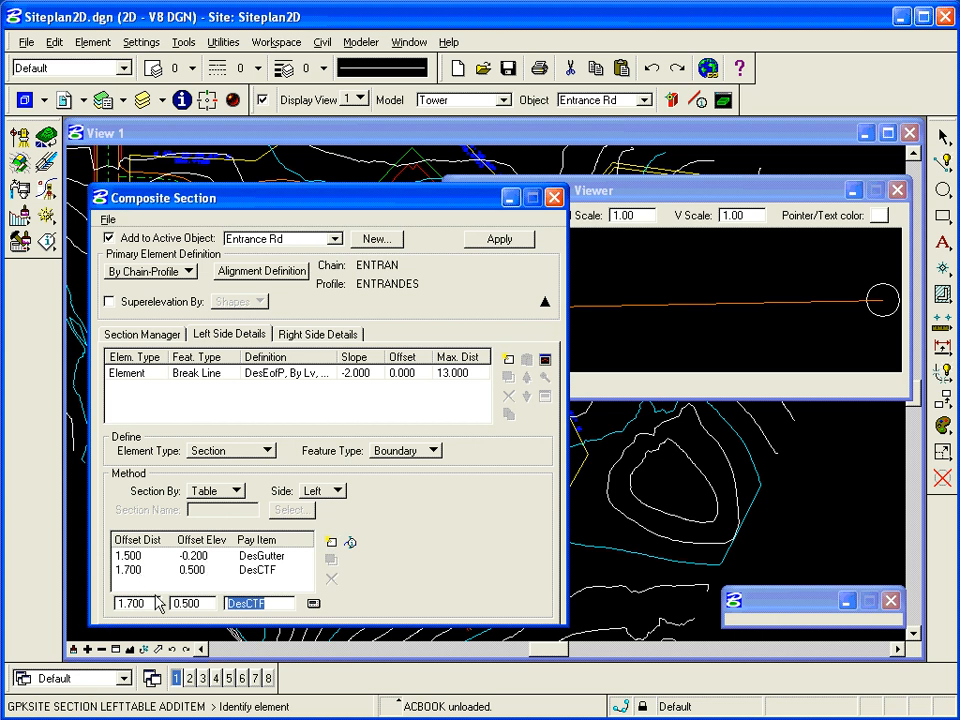
# Add a third offset table point at distance 2 and elevation 0.5 with pay item DesCTB
pyautogui.doubleClick(115, 605)
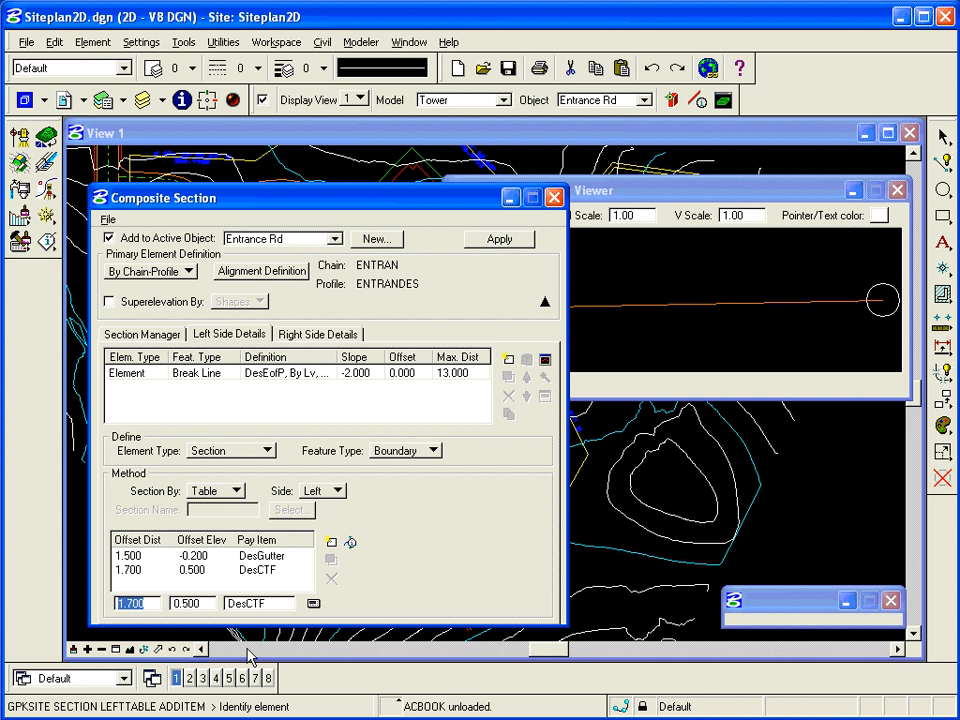
pyautogui.write('2')
pyautogui.press('Tab')
pyautogui.press('Tab')
pyautogui.click(275, 606)
pyautogui.press('Tab')
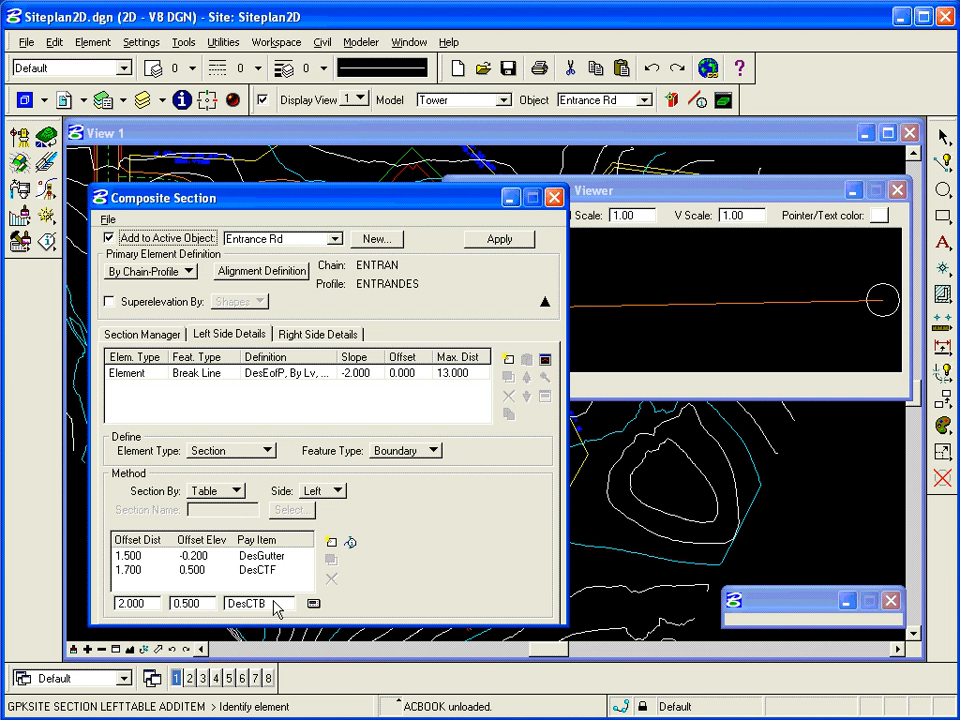
pyautogui.click(332, 543)
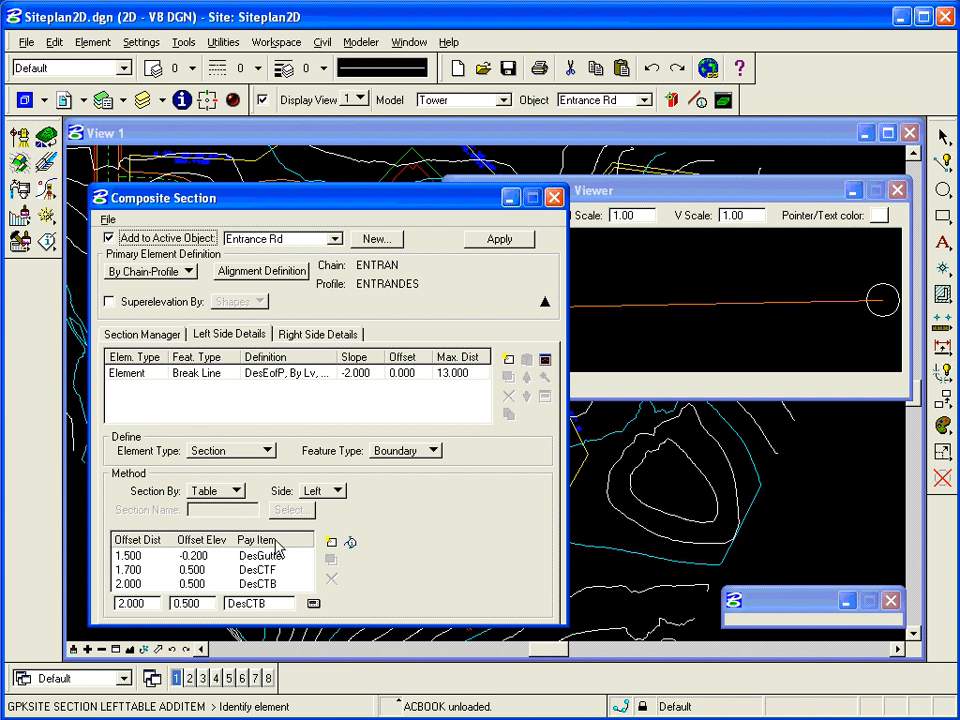
# Add the table-defined boundary section to the left side details and check its shape in the Composite Section Viewer
pyautogui.click(508, 361)
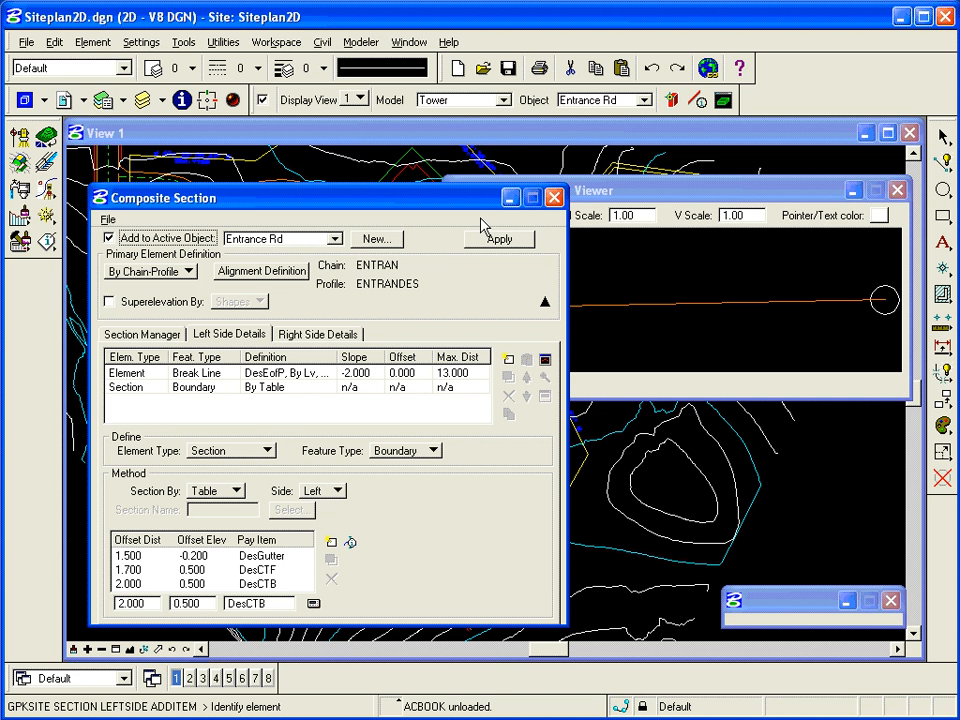
pyautogui.click(656, 198)
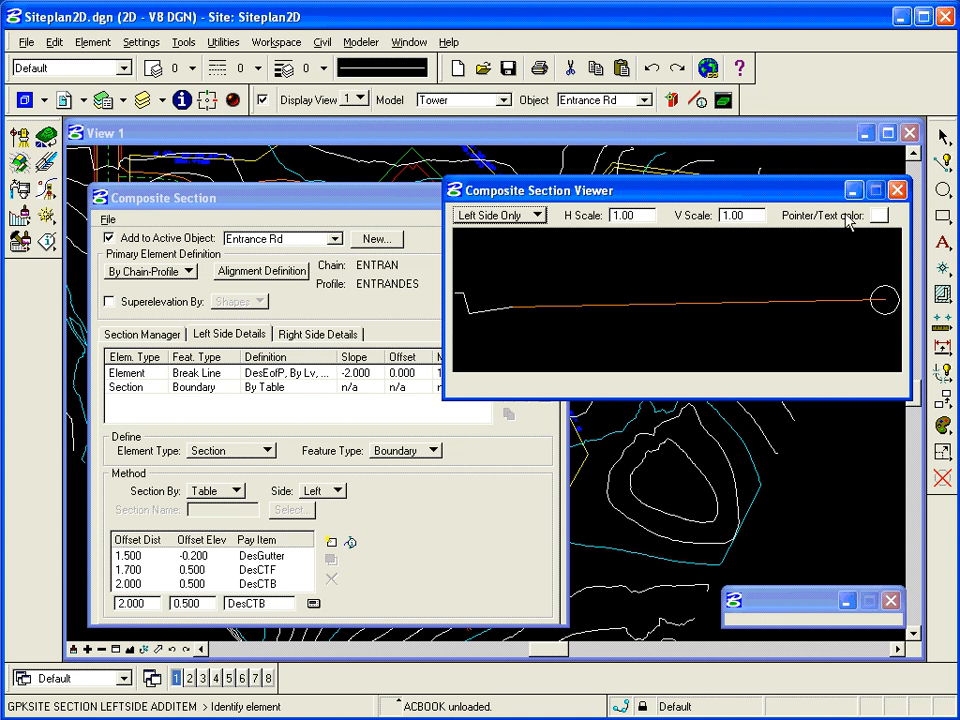
pyautogui.click(232, 200)
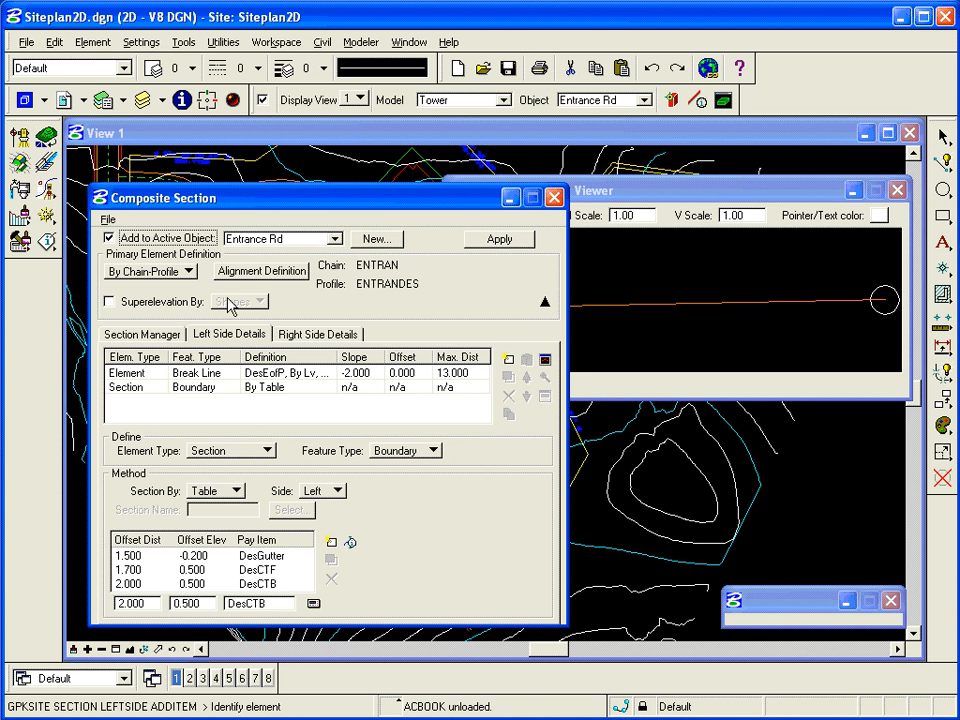
# Copy both left-side components into the right side details and check them in the Composite Section Viewer
pyautogui.moveTo(226, 373); pyautogui.dragTo(214, 395)
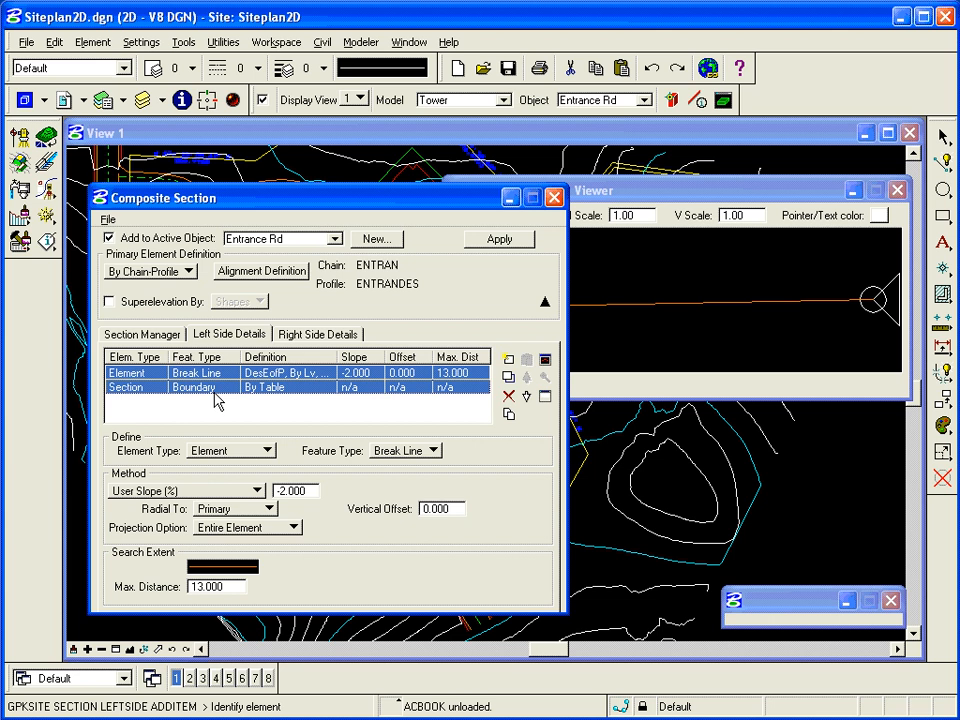
pyautogui.click(510, 414)
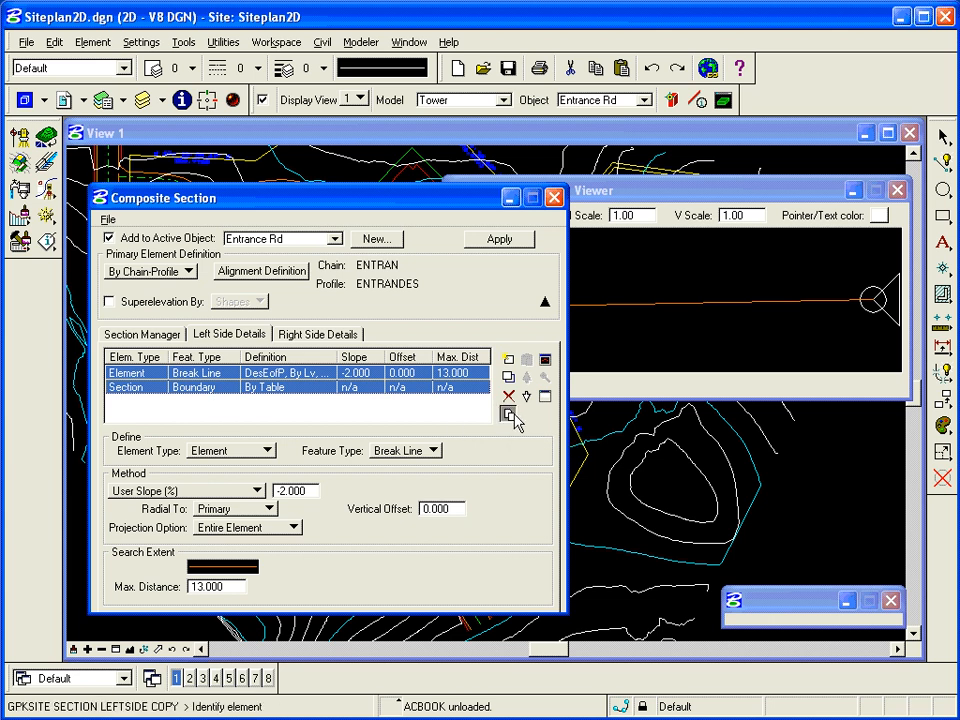
pyautogui.click(326, 337)
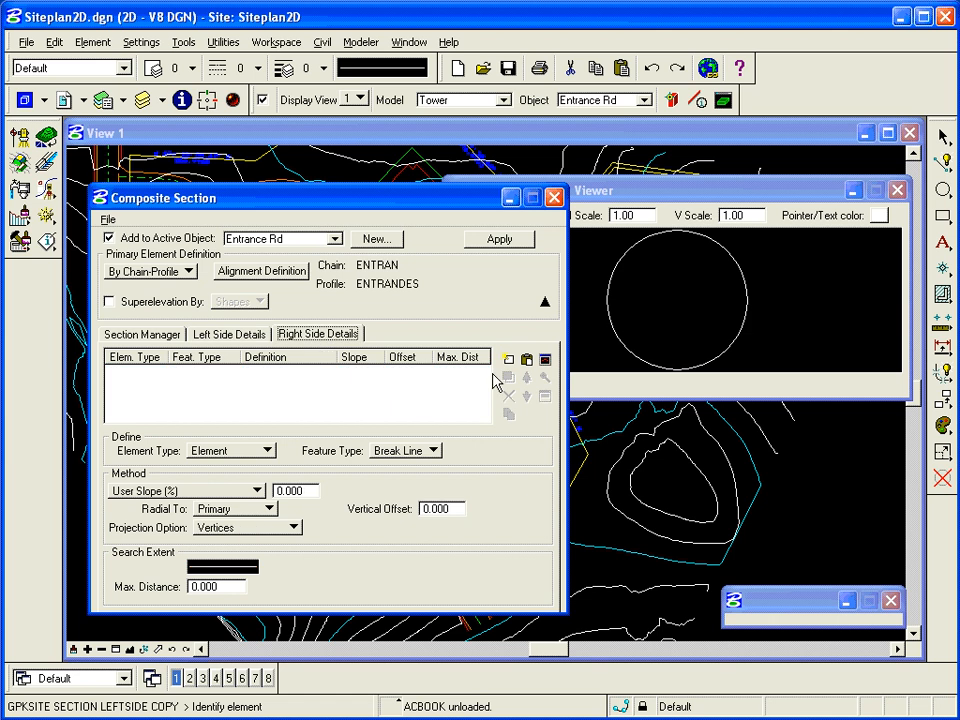
pyautogui.click(527, 361)
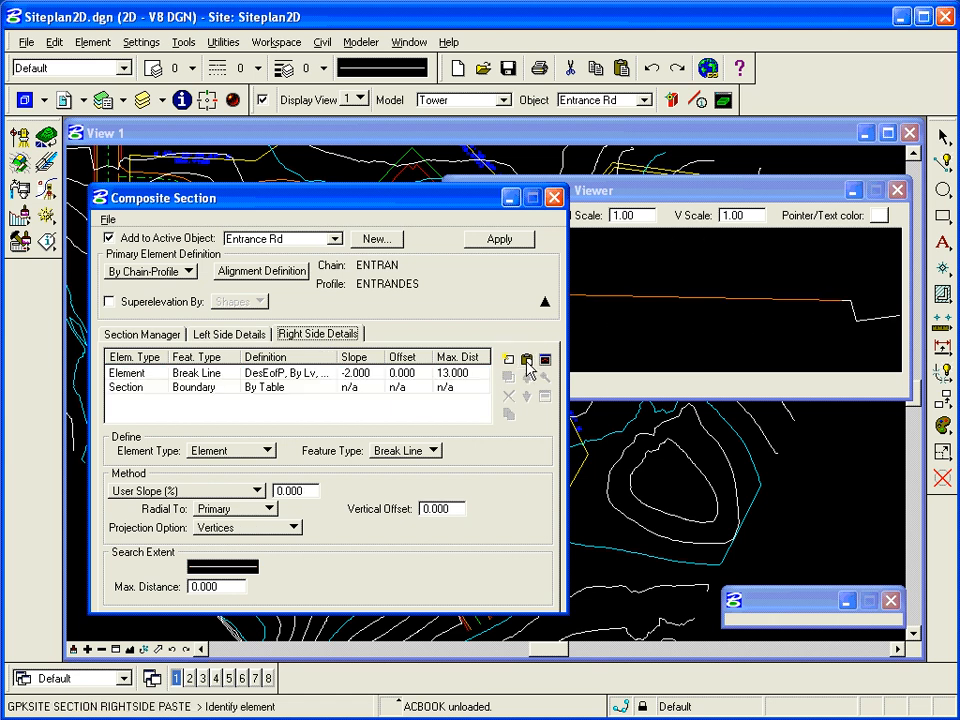
pyautogui.click(645, 192)
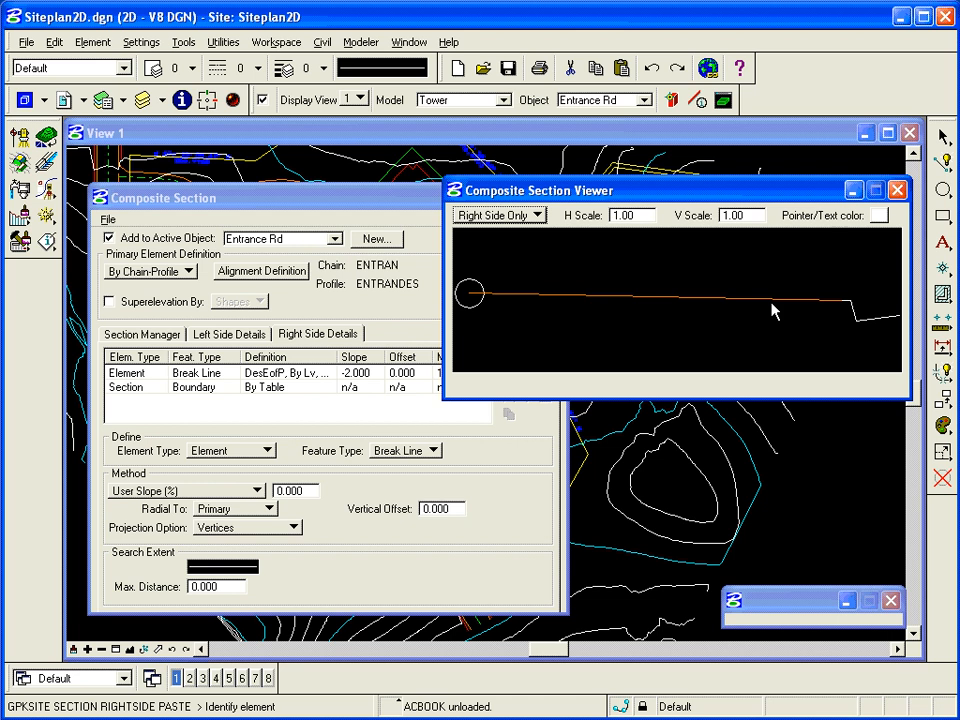
pyautogui.click(378, 206)
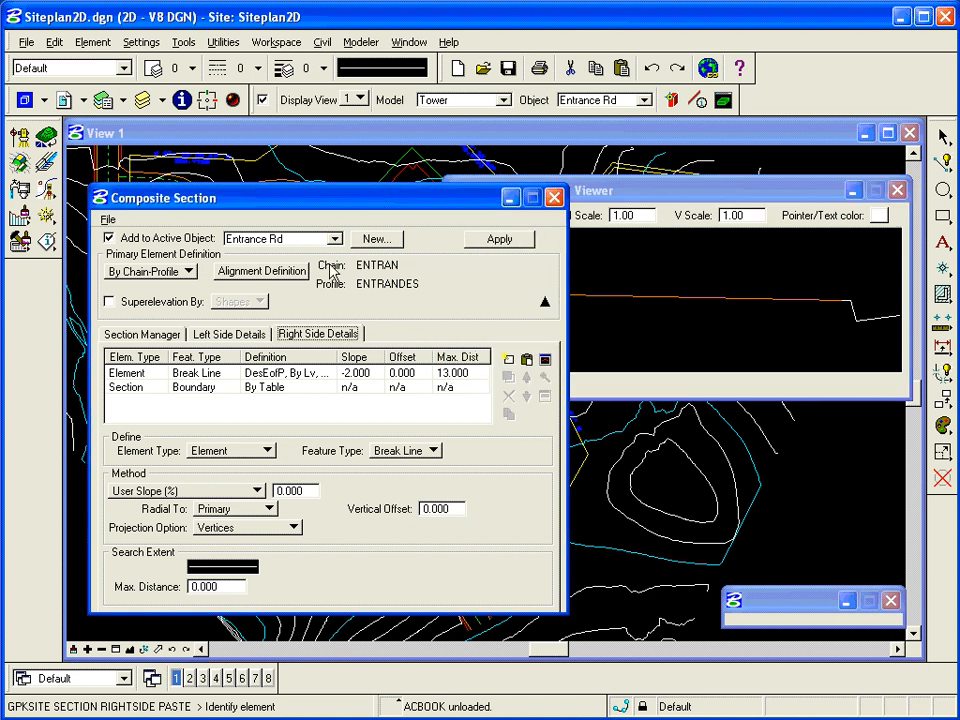
# Set the right-side edge-of-pavement break line element's maximum search distance to 23 and update its list entry
pyautogui.click(258, 376)
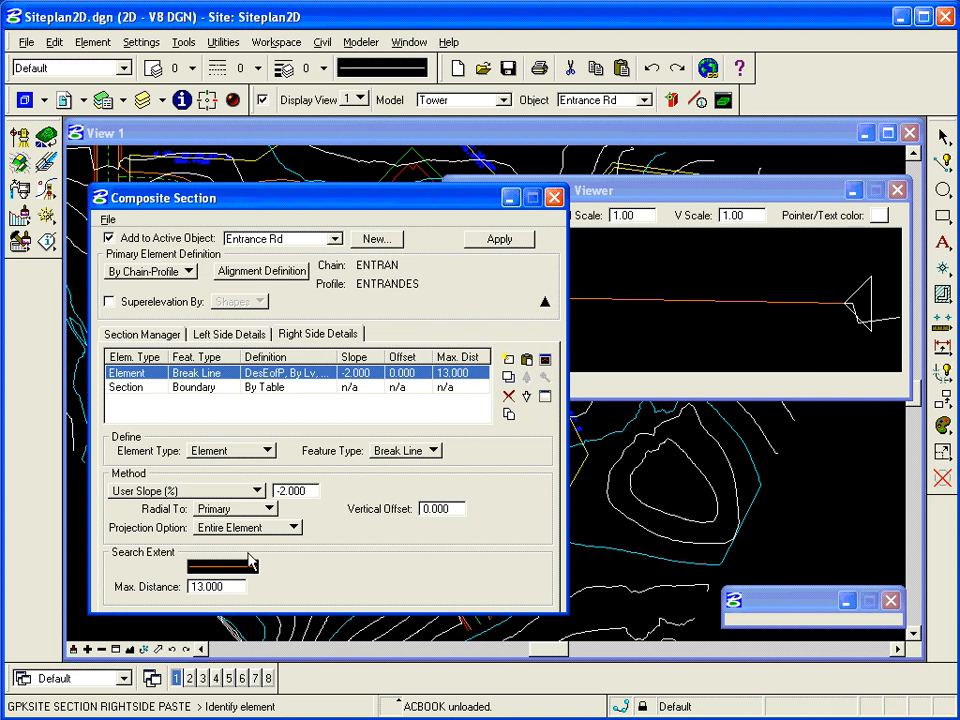
pyautogui.click(222, 589)
pyautogui.doubleClick(224, 586)
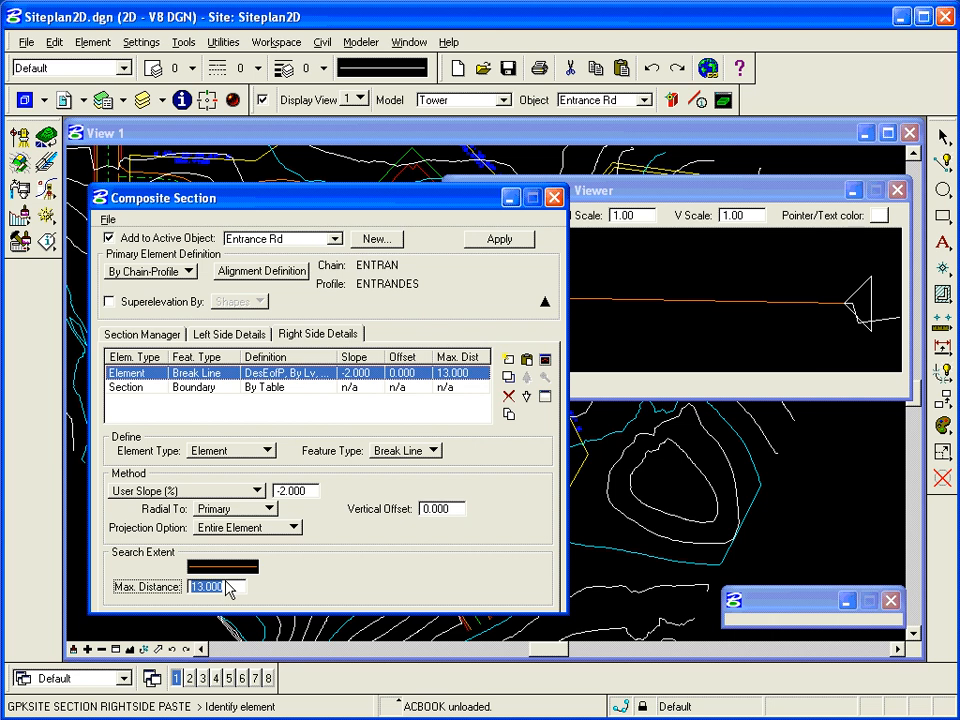
pyautogui.write('23')
pyautogui.press('Tab')
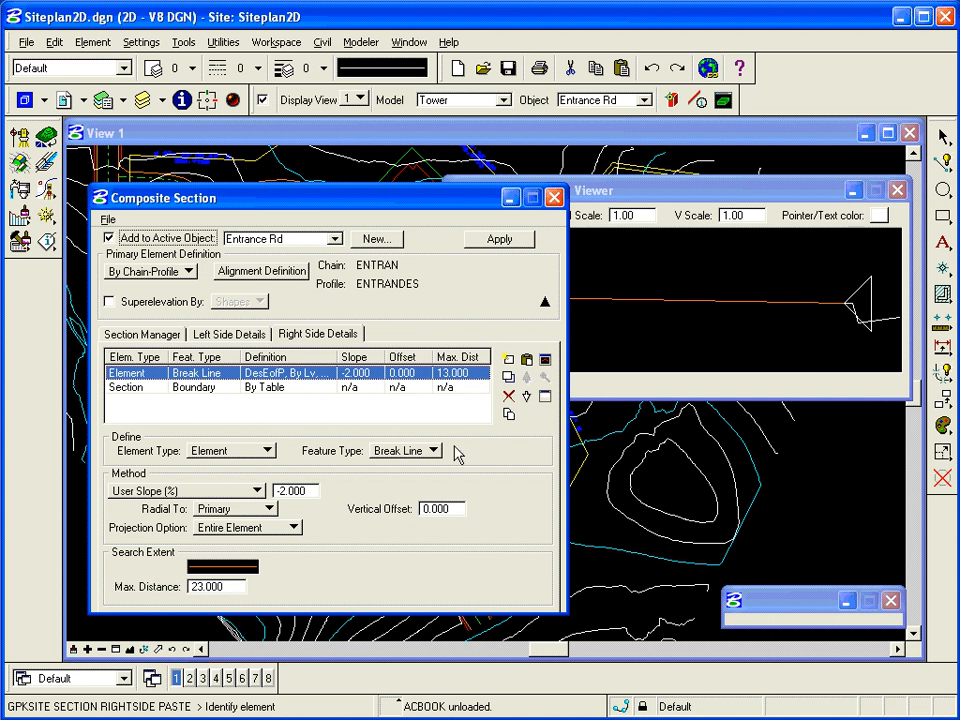
pyautogui.click(508, 378)
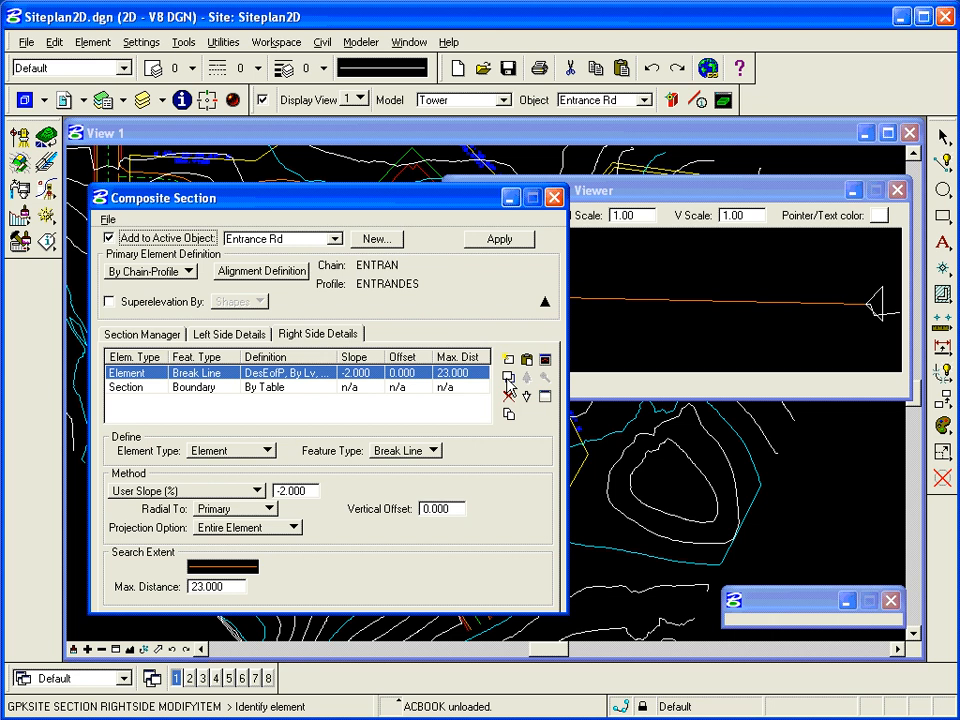
# Change the side of the right-side table-defined boundary section to Right
pyautogui.click(193, 396)
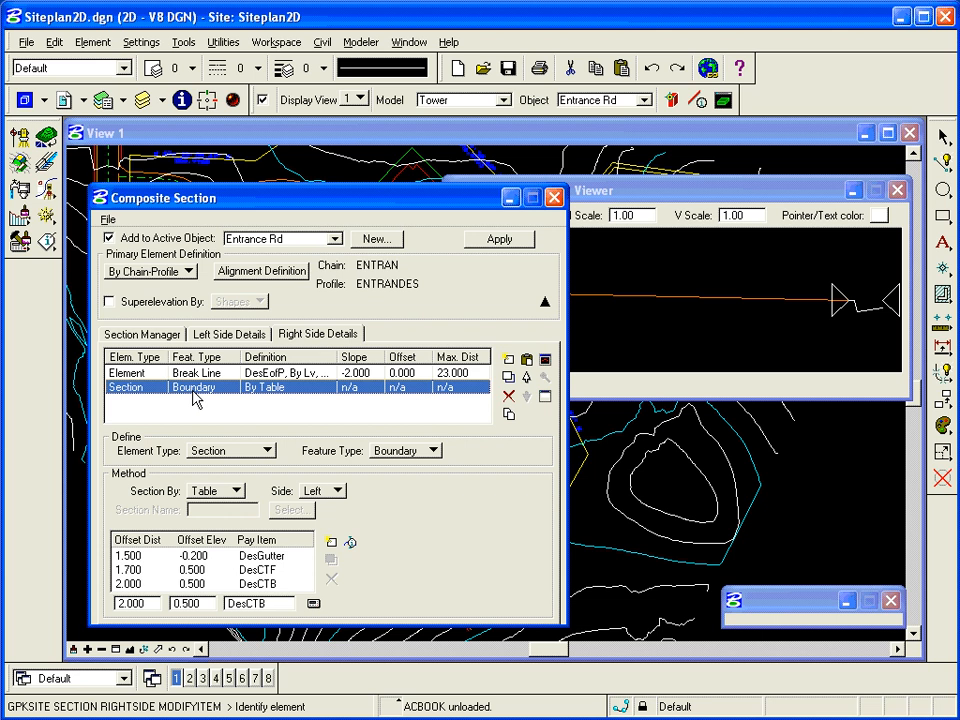
pyautogui.click(334, 491)
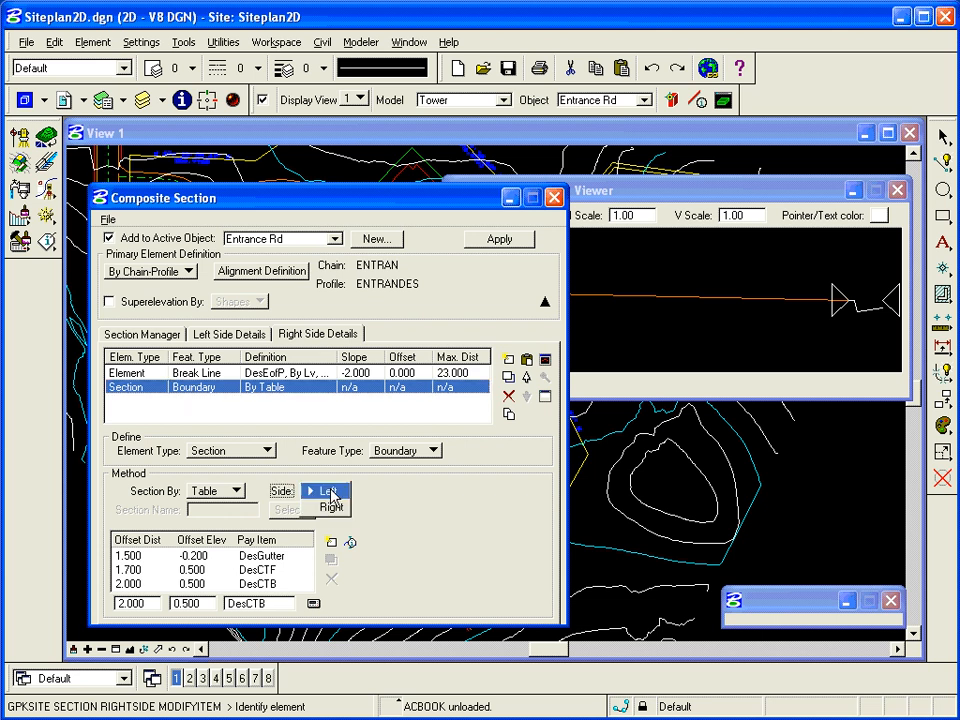
pyautogui.click(331, 507)
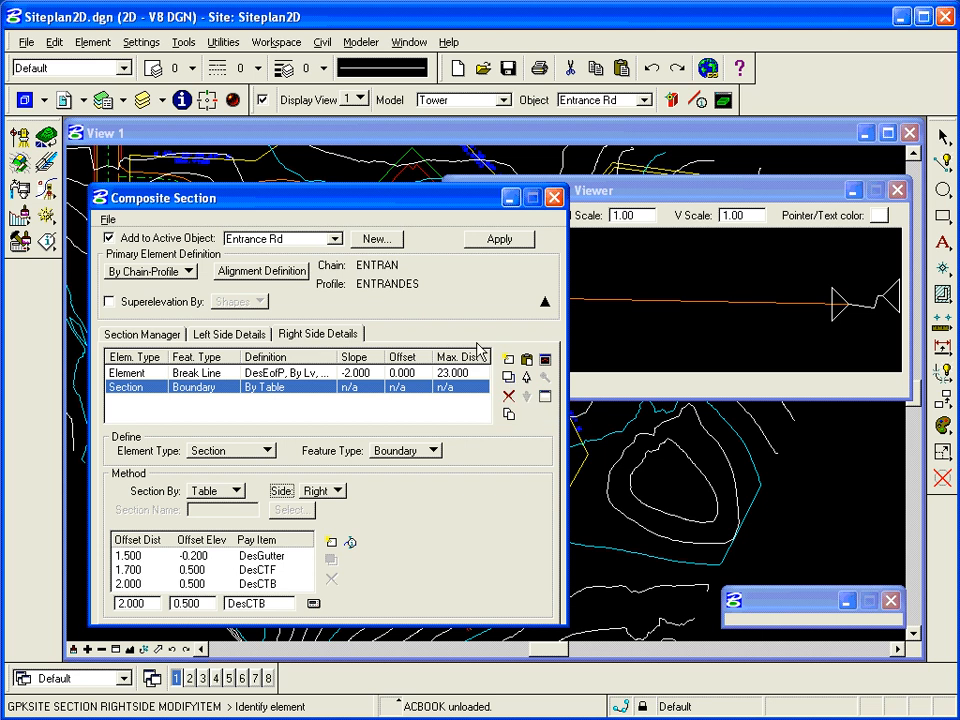
# In the left side details, set up a new component with element type Feature and feature type Boundary
pyautogui.click(250, 342)
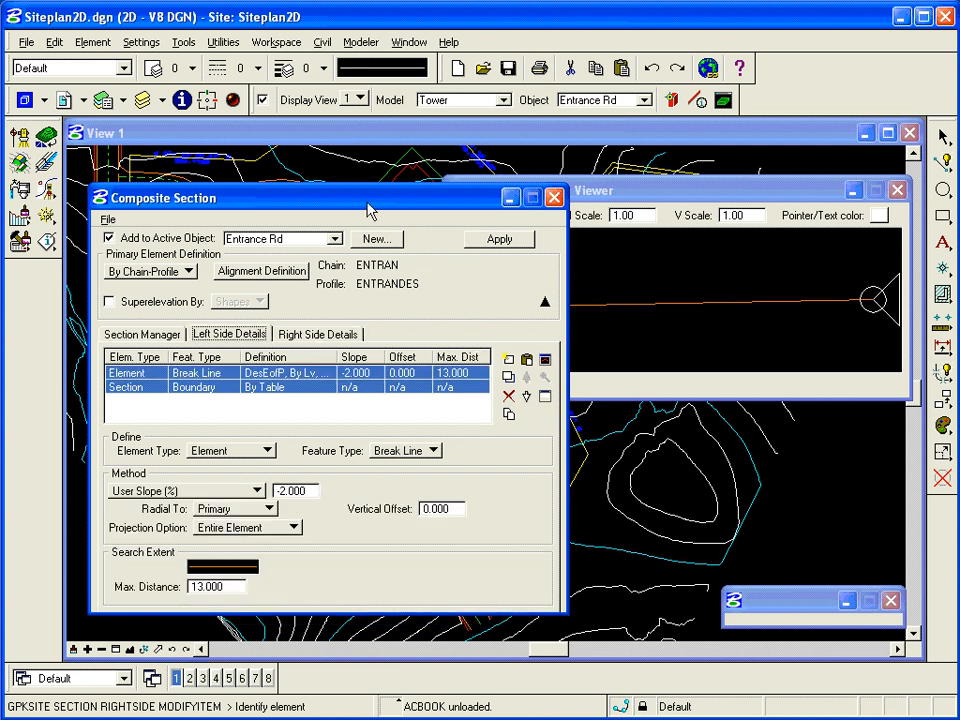
pyautogui.moveTo(366, 203); pyautogui.dragTo(688, 184)
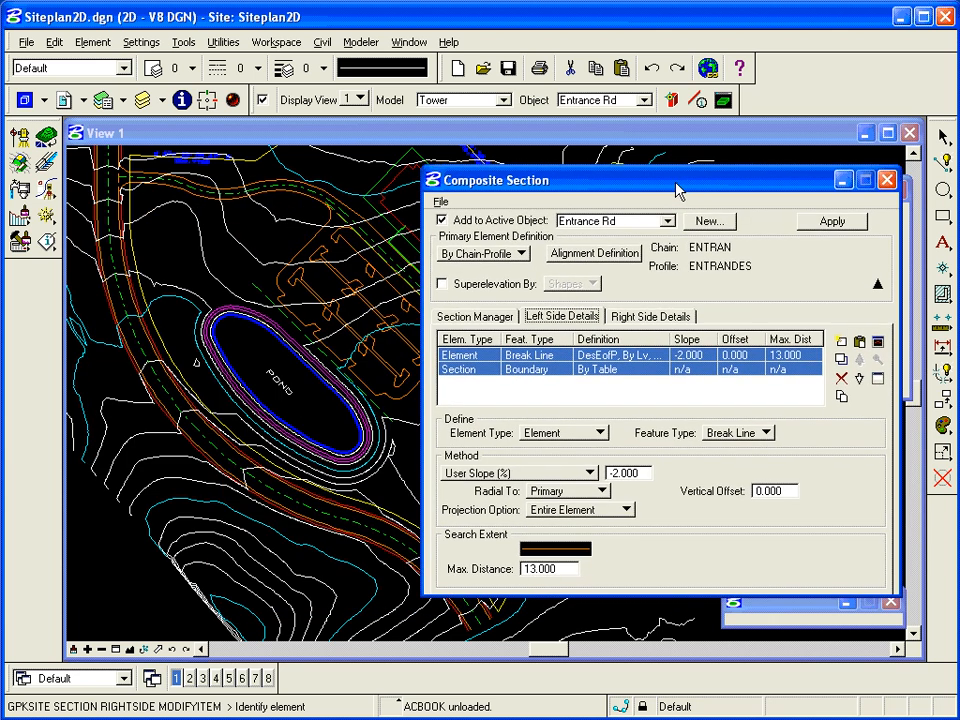
pyautogui.click(116, 649)
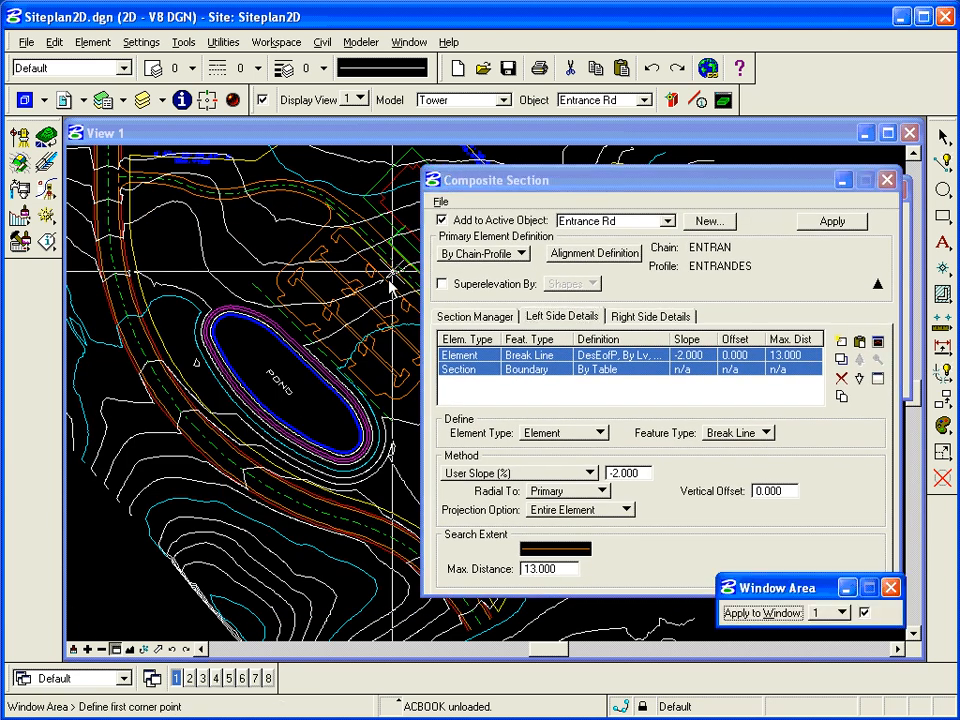
pyautogui.click(317, 182)
pyautogui.click(381, 252)
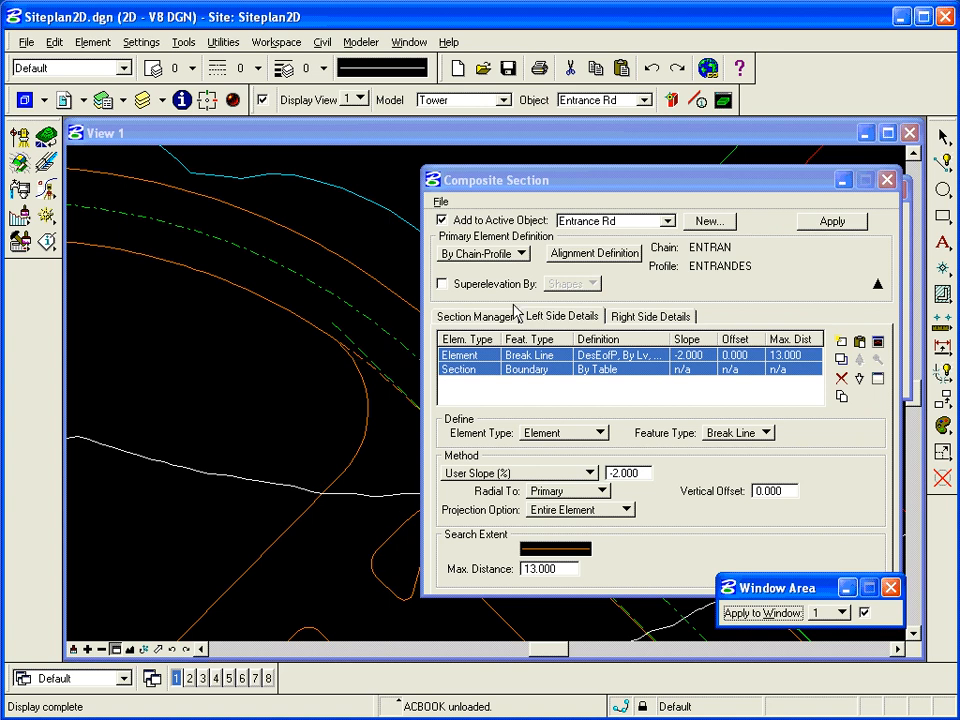
pyautogui.moveTo(586, 187); pyautogui.dragTo(455, 183)
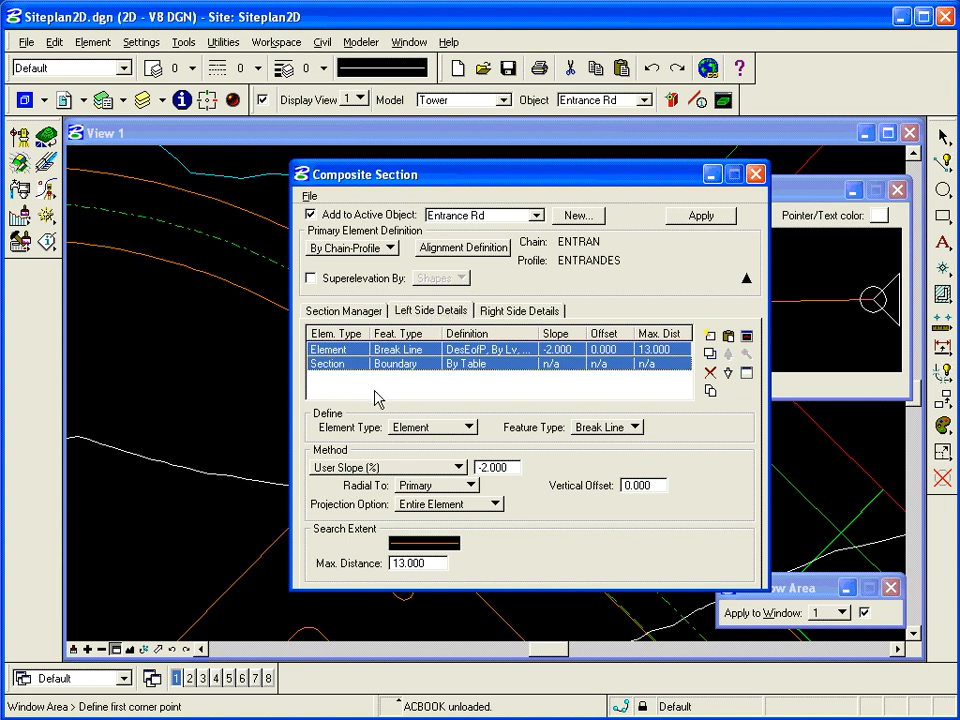
pyautogui.click(450, 428)
pyautogui.click(445, 443)
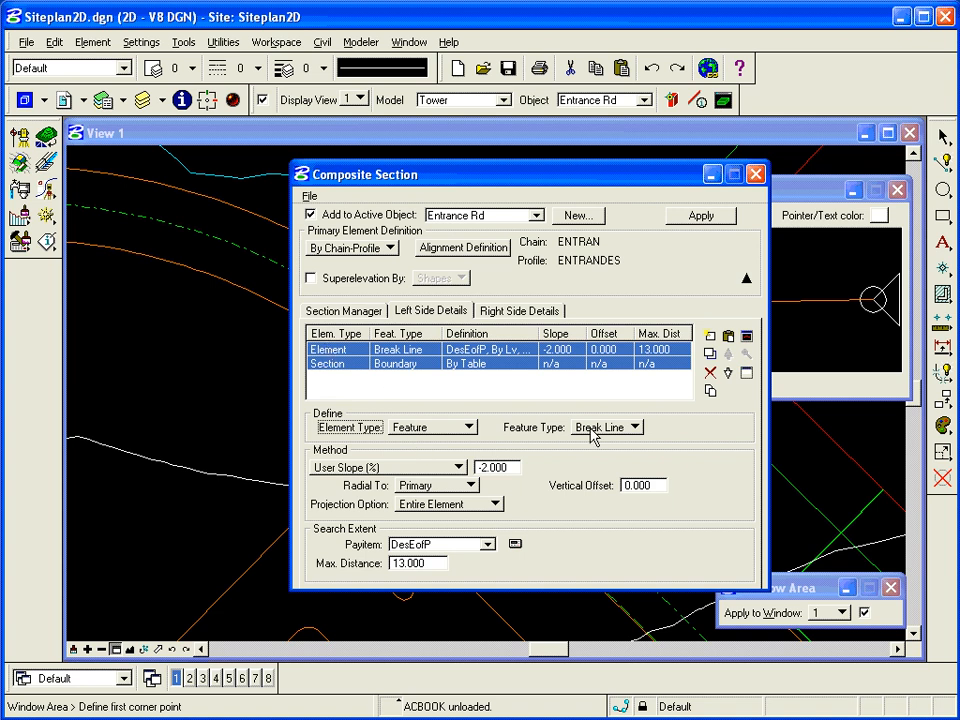
pyautogui.click(518, 364)
pyautogui.click(439, 427)
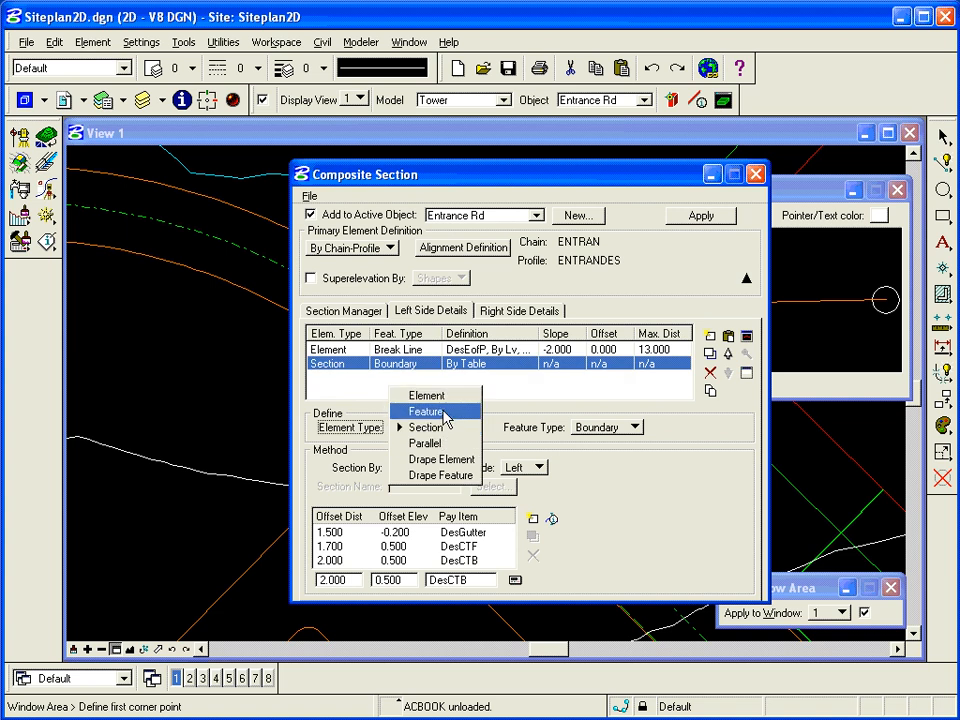
pyautogui.click(425, 411)
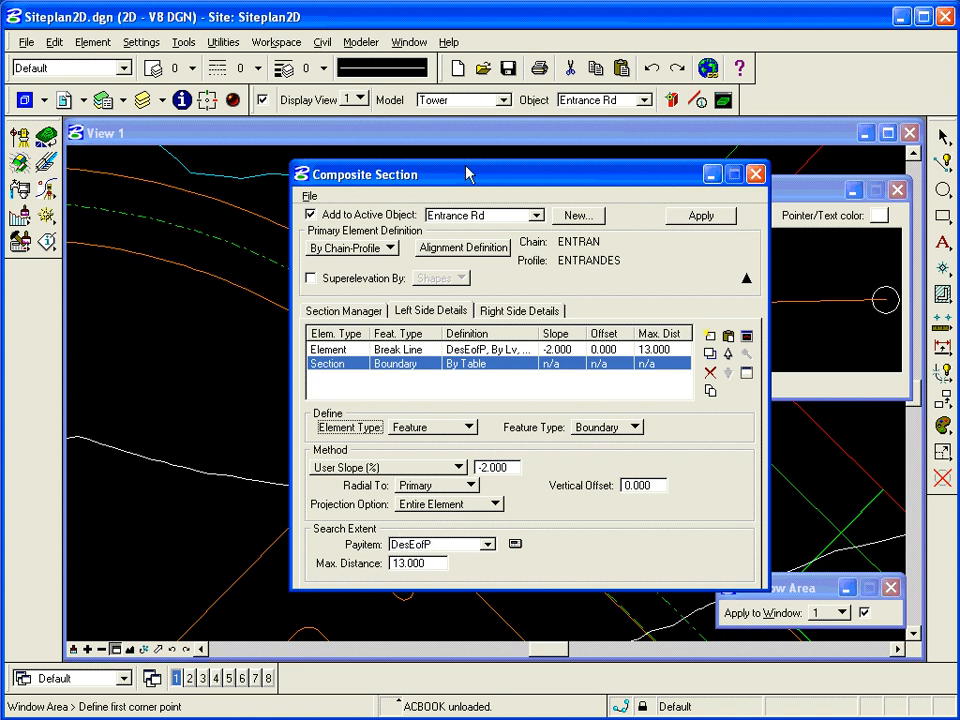
# Assign the DesJoinLine pay item to the boundary feature and add it to the left side component list
pyautogui.moveTo(468, 174); pyautogui.dragTo(536, 145)
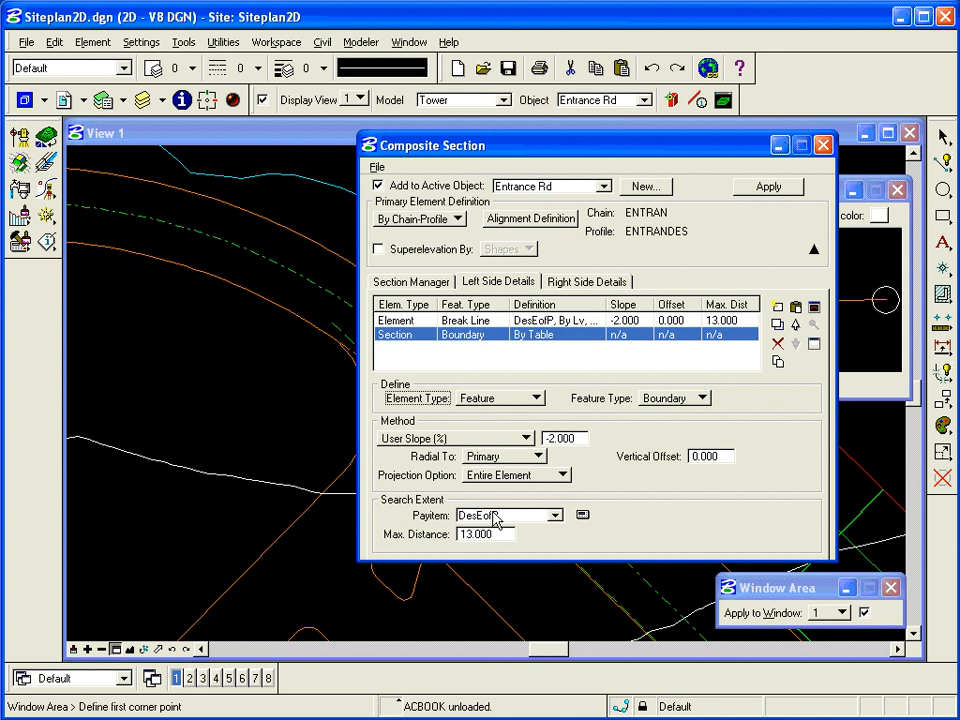
pyautogui.click(583, 515)
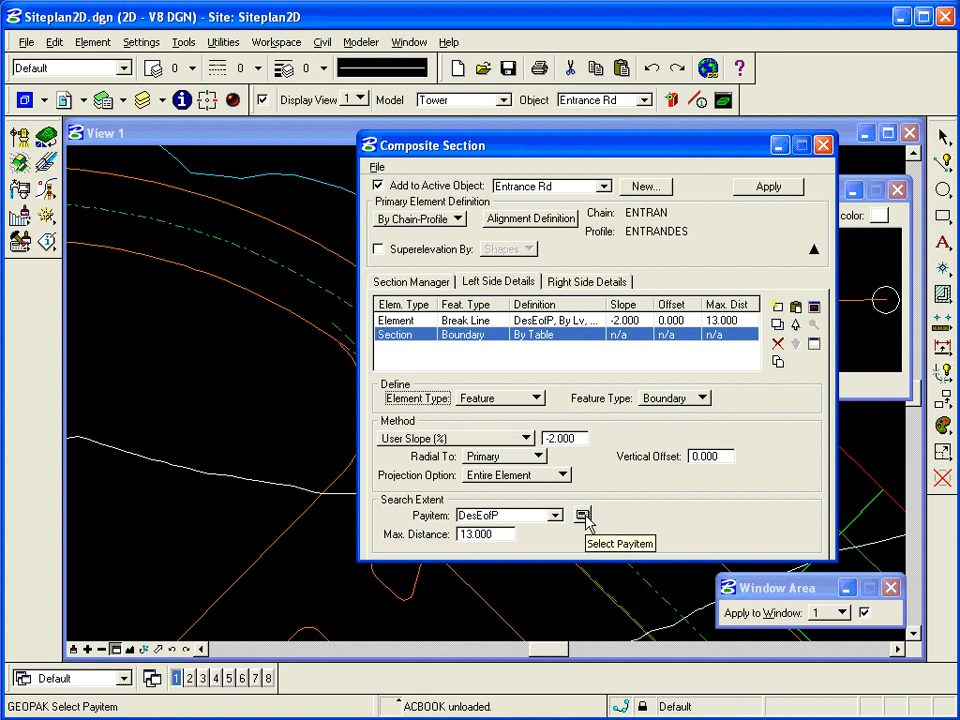
pyautogui.click(583, 515)
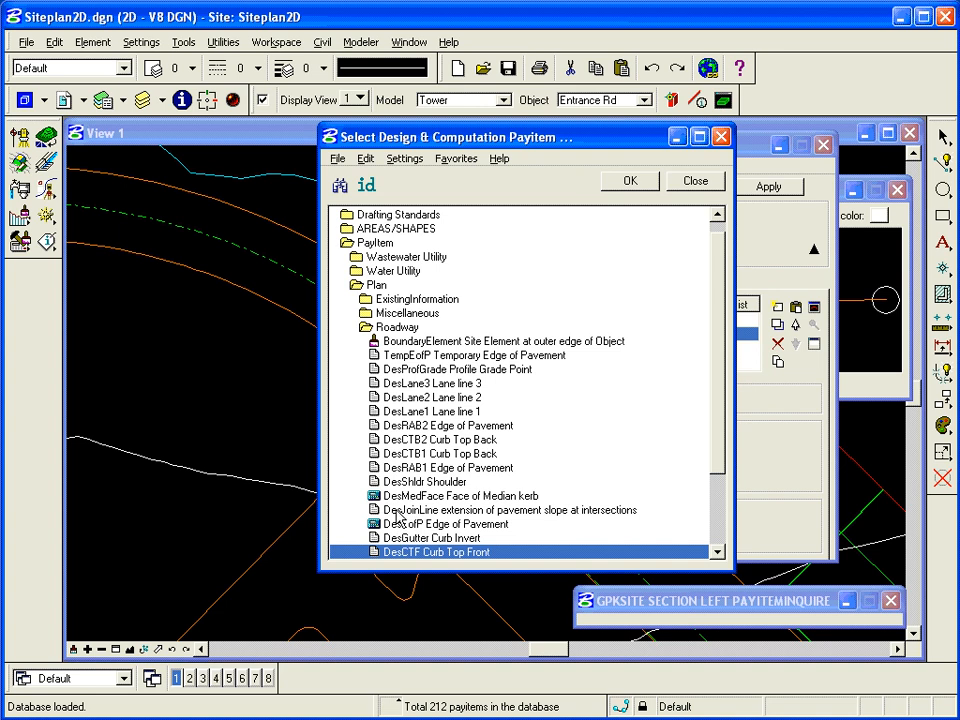
pyautogui.click(420, 511)
pyautogui.click(630, 182)
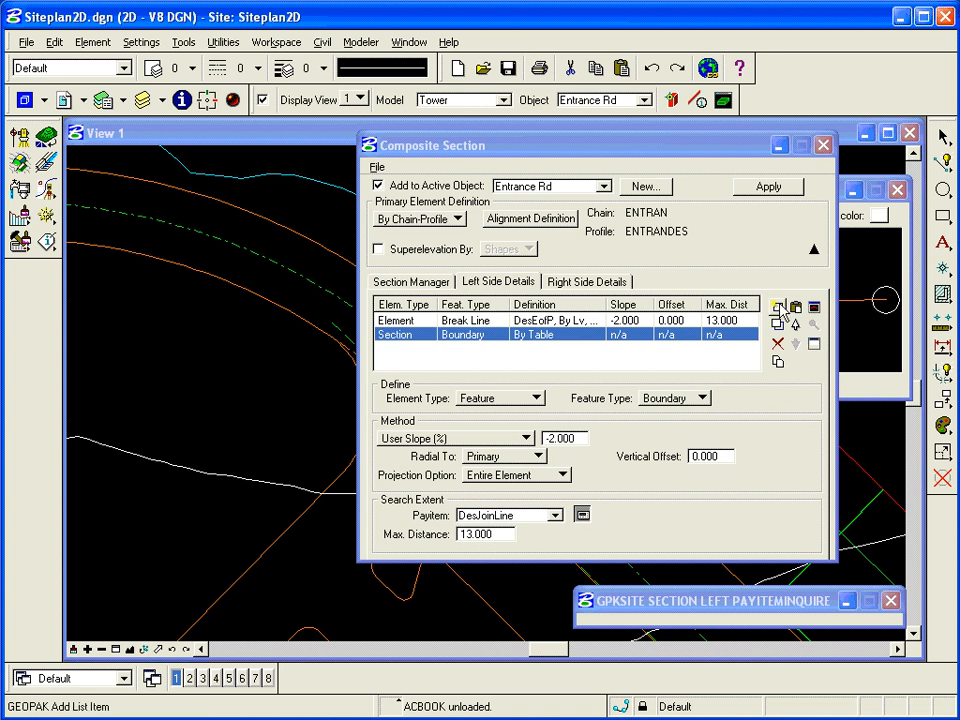
pyautogui.click(778, 307)
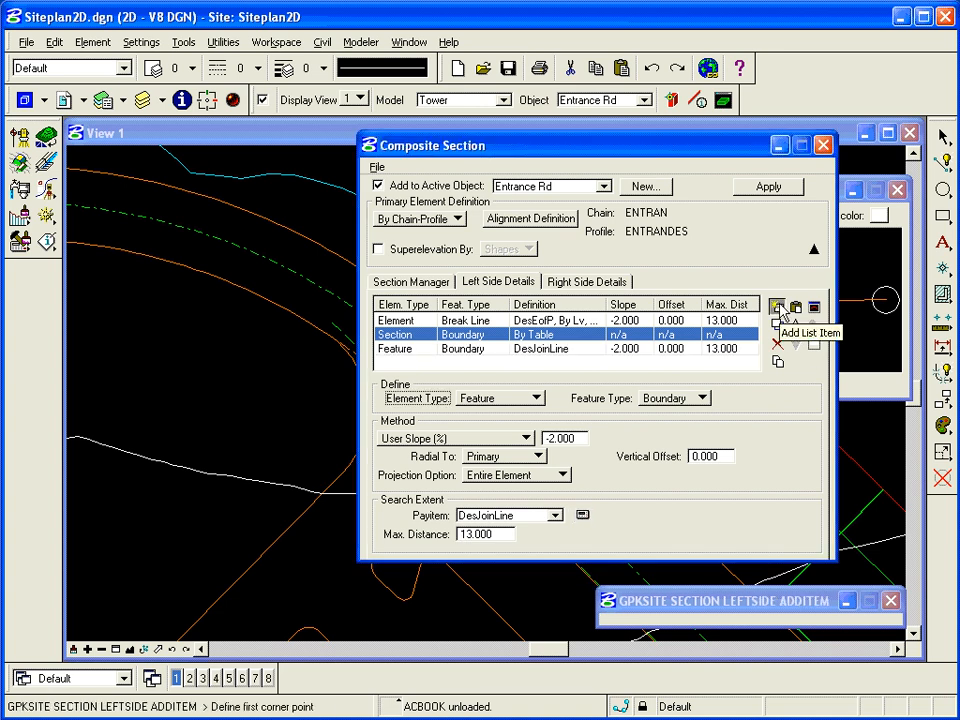
# Move the DesJoinLine boundary feature to the start of the left side component list
pyautogui.click(573, 350)
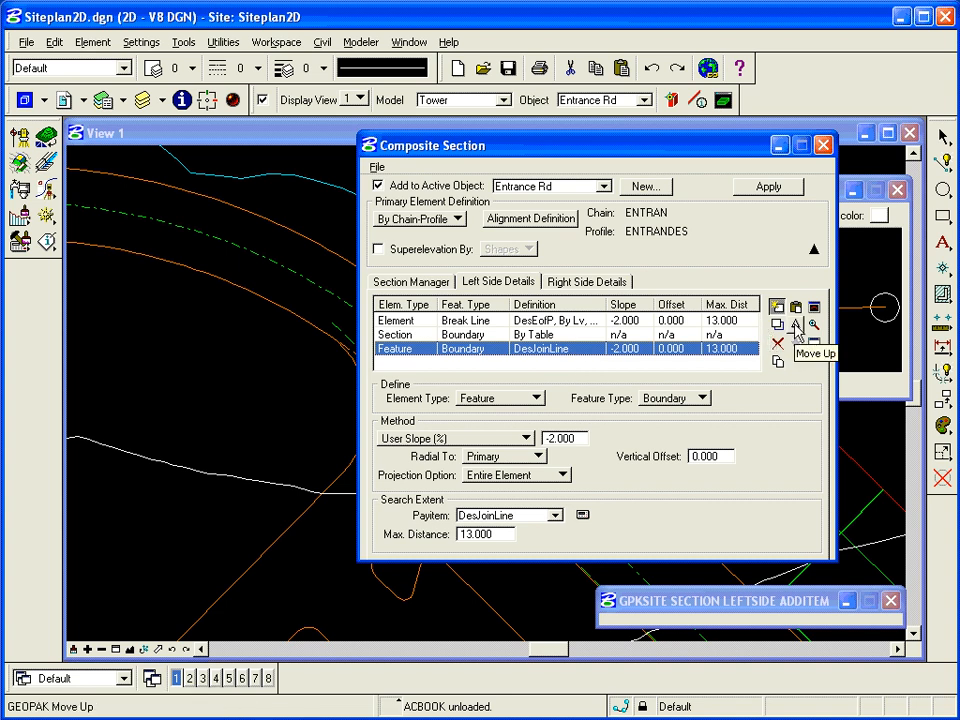
pyautogui.click(797, 327)
pyautogui.click(797, 327)
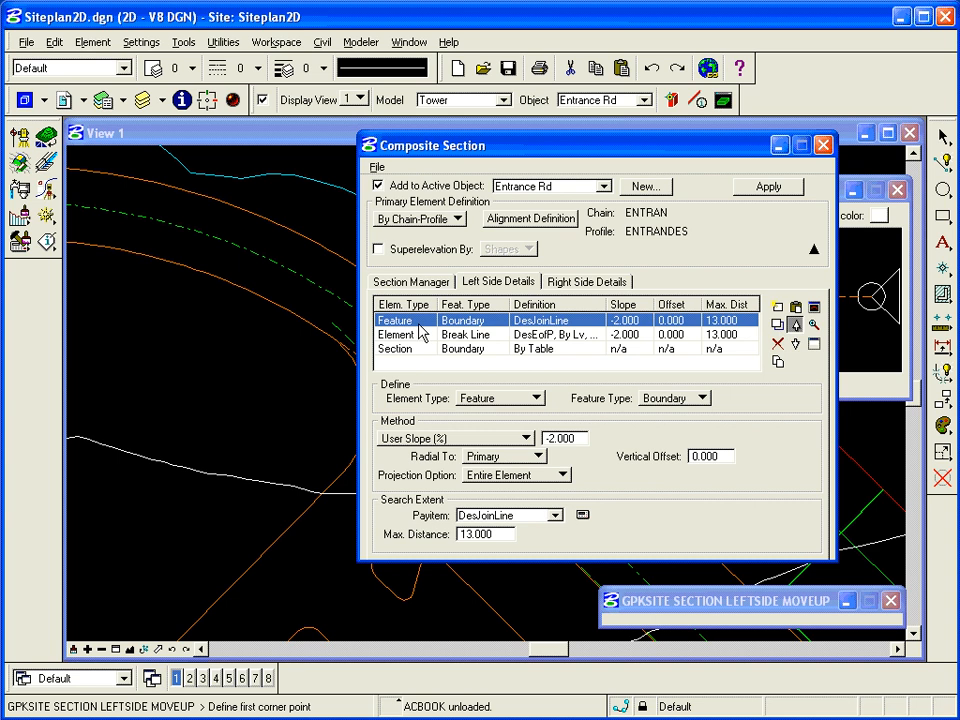
# Examine both sides of the section in the Composite Section Viewer, then close the viewer
pyautogui.moveTo(544, 147); pyautogui.dragTo(629, 158)
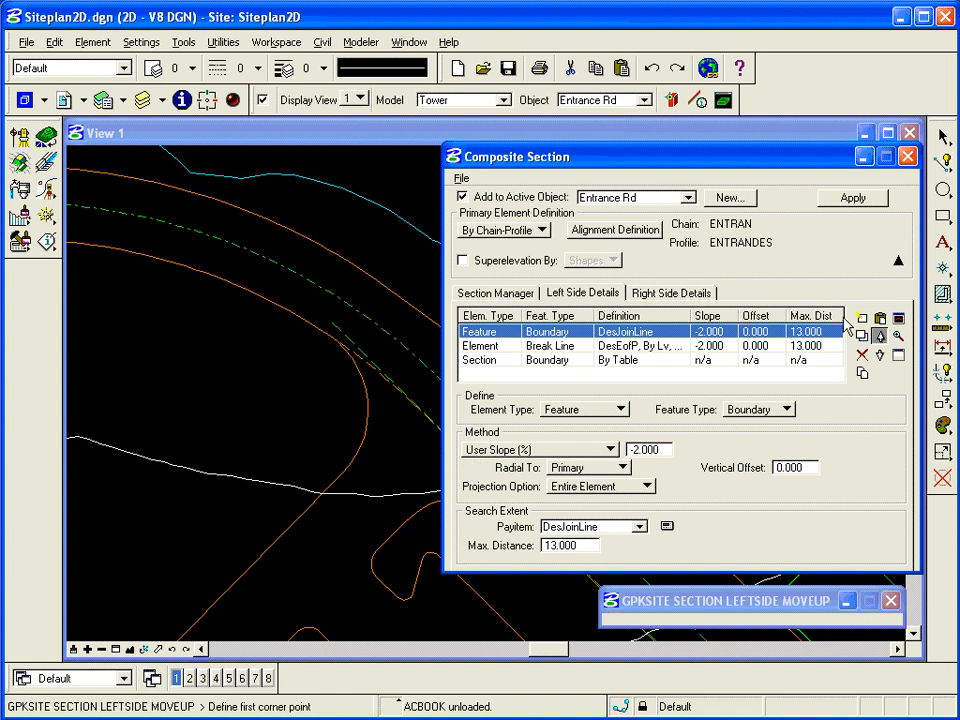
pyautogui.click(898, 319)
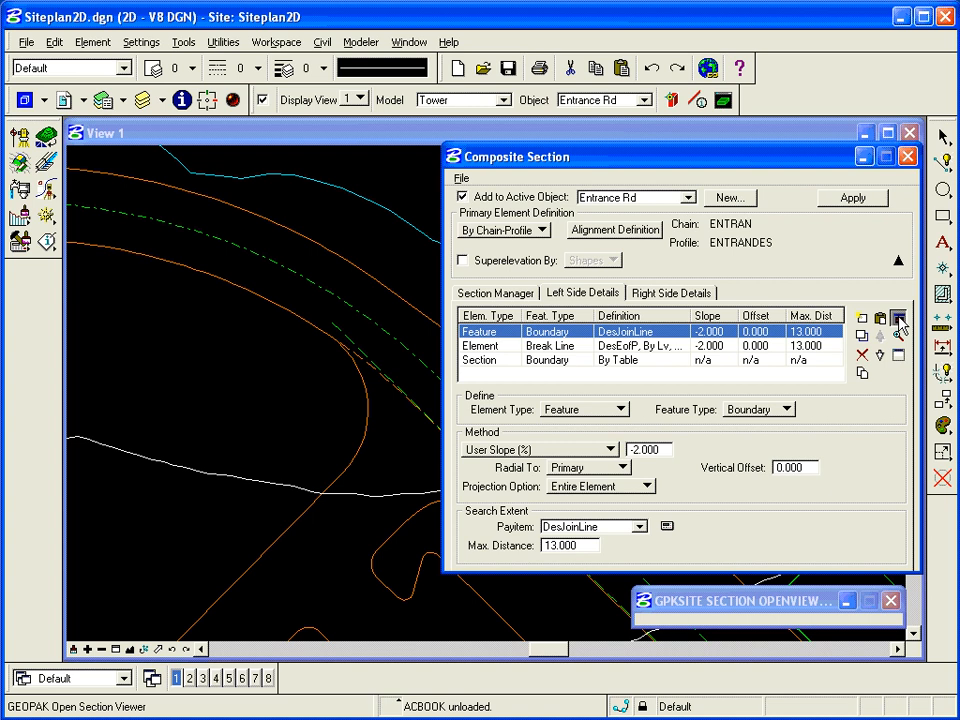
pyautogui.moveTo(758, 158); pyautogui.dragTo(520, 149)
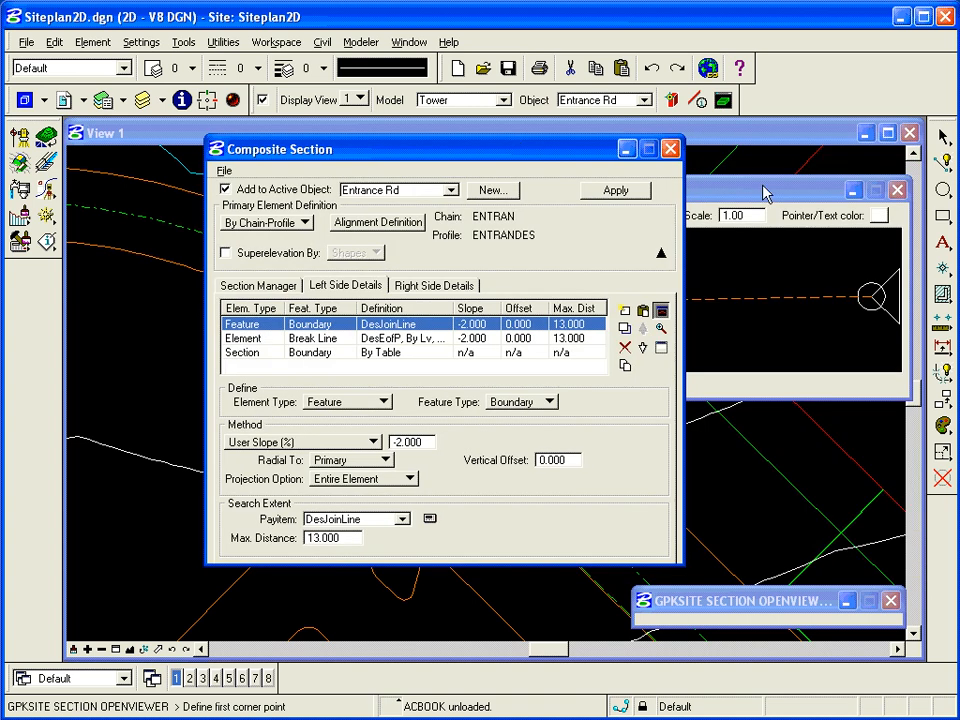
pyautogui.click(765, 193)
pyautogui.click(470, 214)
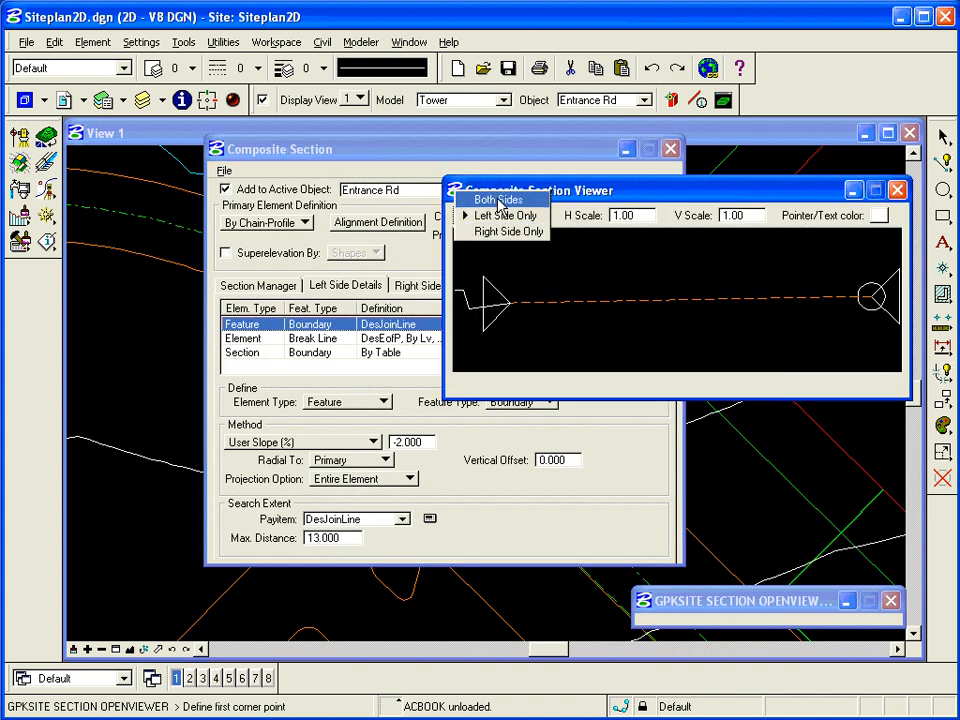
pyautogui.click(498, 201)
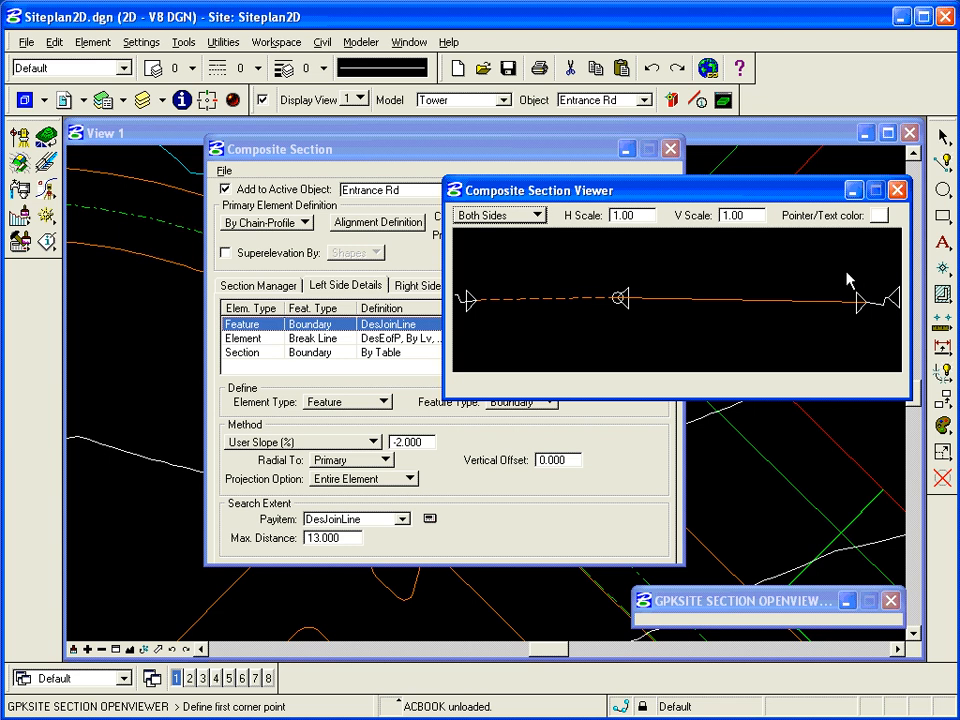
pyautogui.click(897, 190)
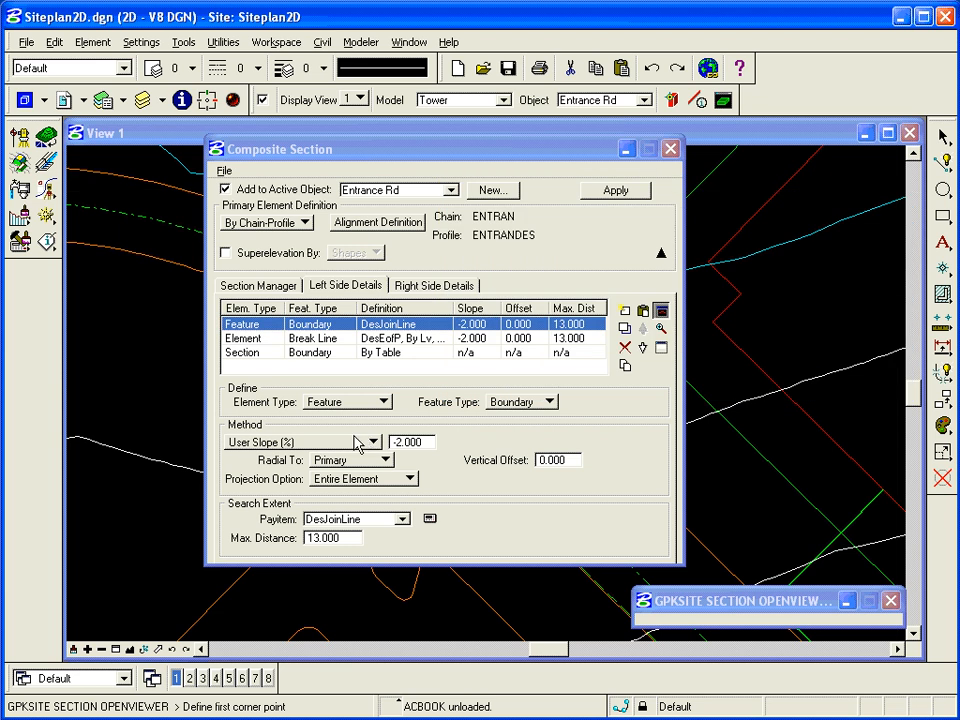
# Apply the composite section to the Entrance Rd object and fit the view to the object
pyautogui.click(405, 285)
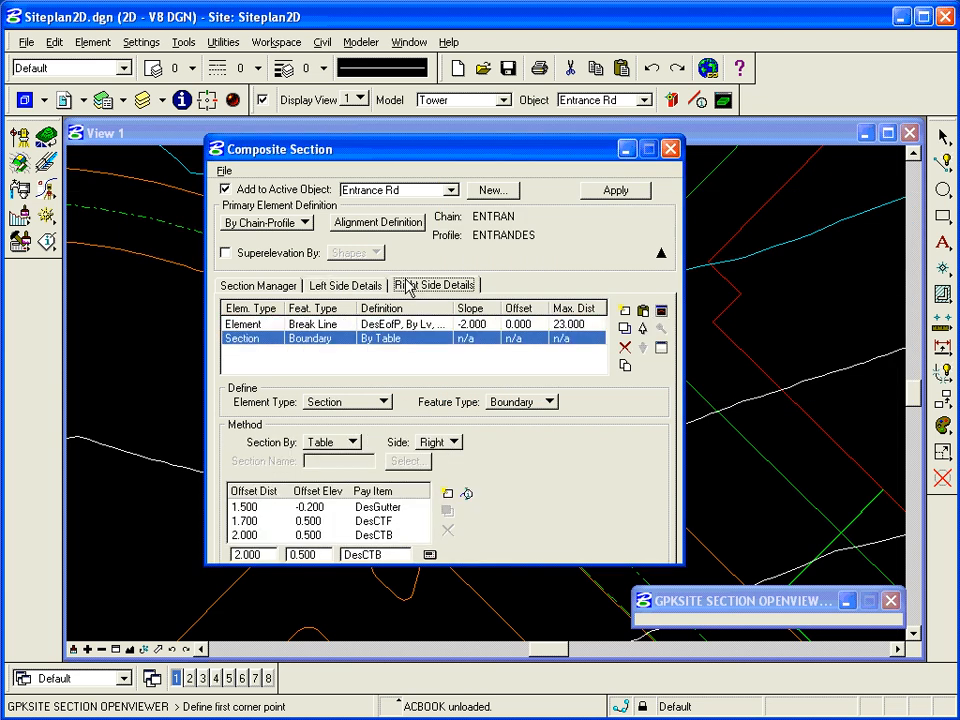
pyautogui.click(365, 290)
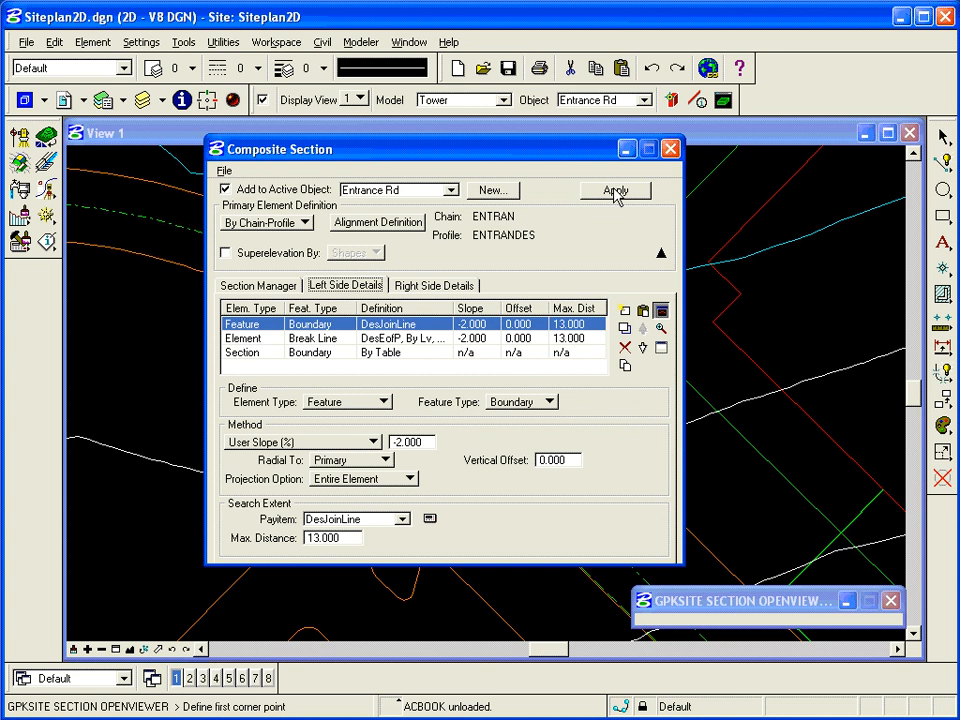
pyautogui.click(616, 190)
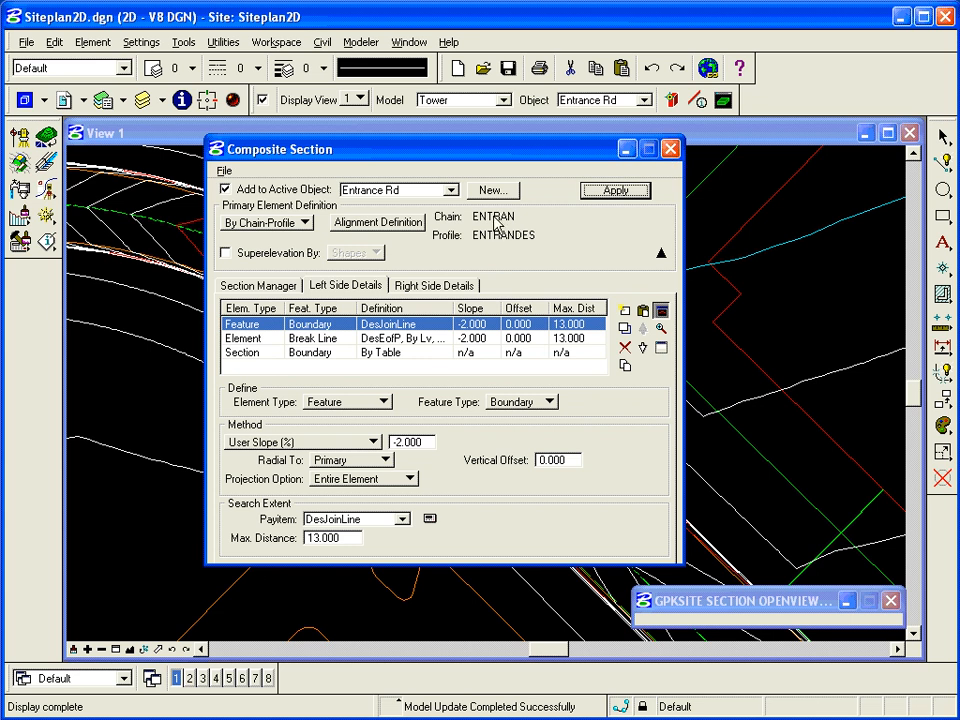
pyautogui.moveTo(486, 154); pyautogui.dragTo(490, 485)
pyautogui.click(723, 100)
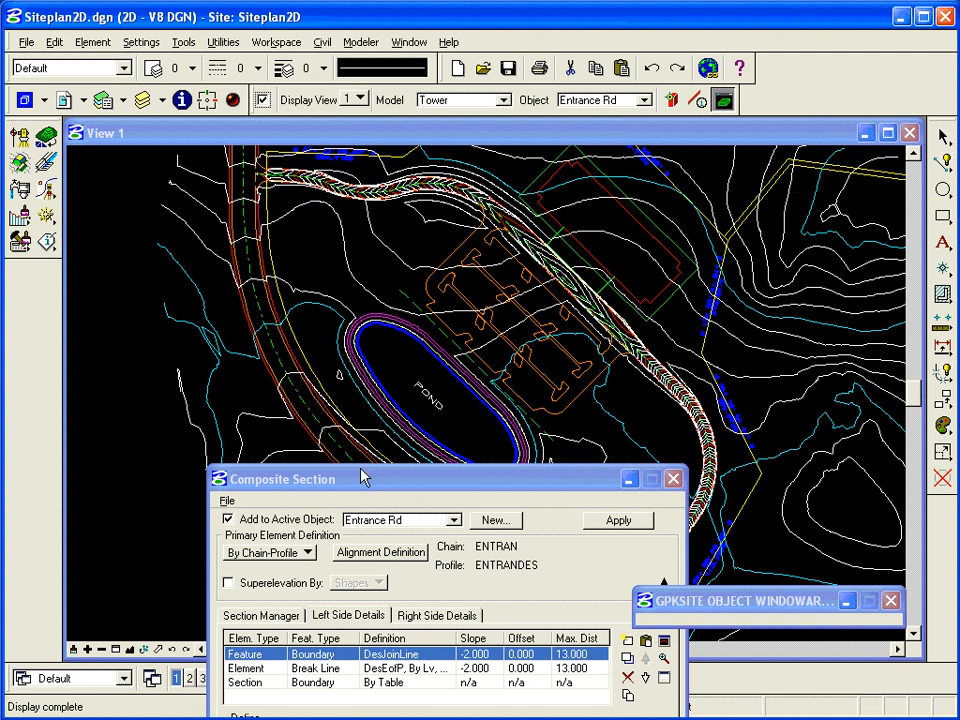
pyautogui.moveTo(363, 477); pyautogui.dragTo(358, 316)
pyautogui.click(222, 339)
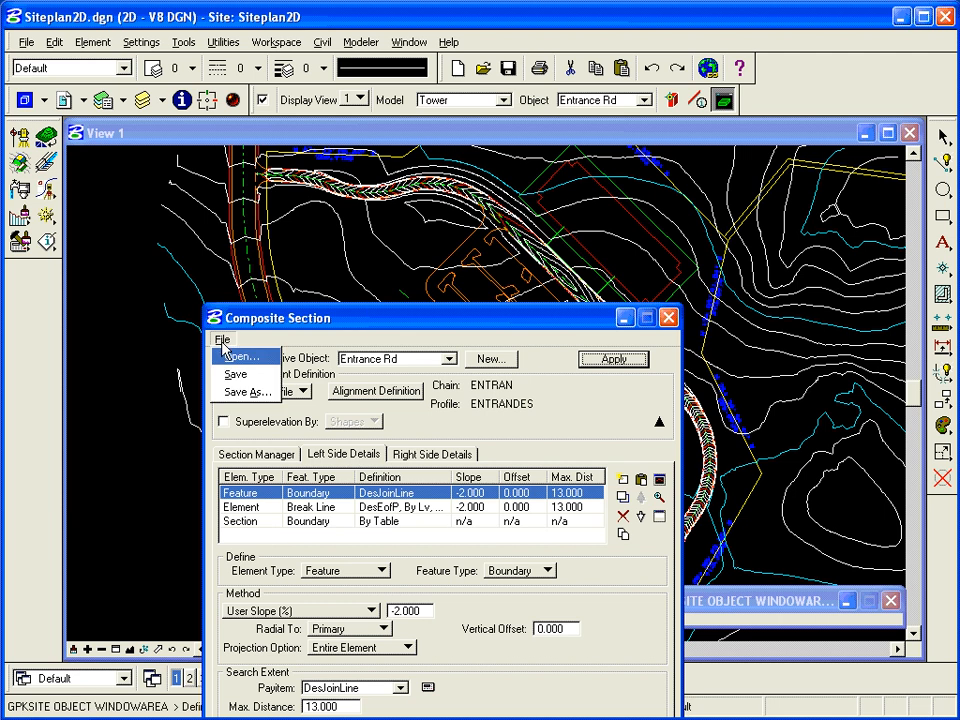
pyautogui.click(237, 392)
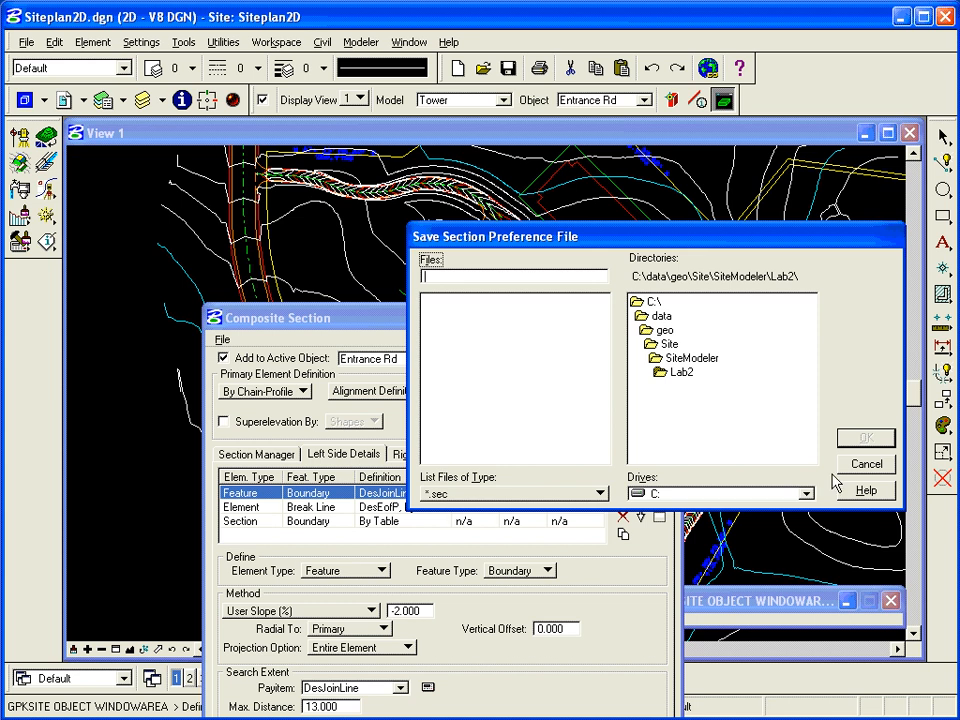
pyautogui.click(866, 464)
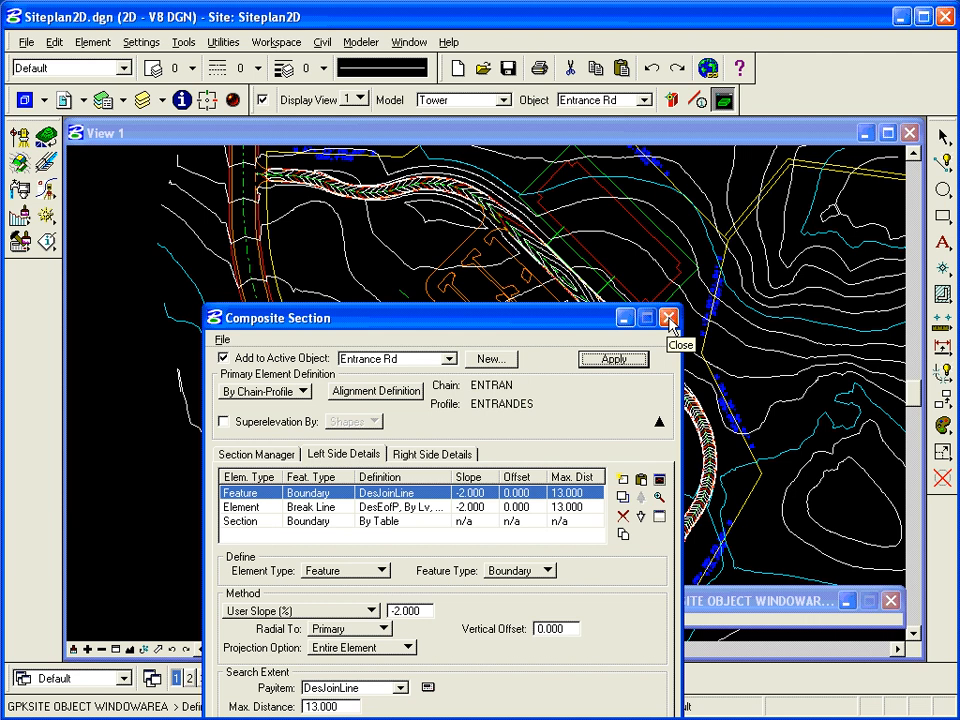
# Close the Composite Section dialog
pyautogui.moveTo(612, 319); pyautogui.dragTo(620, 196)
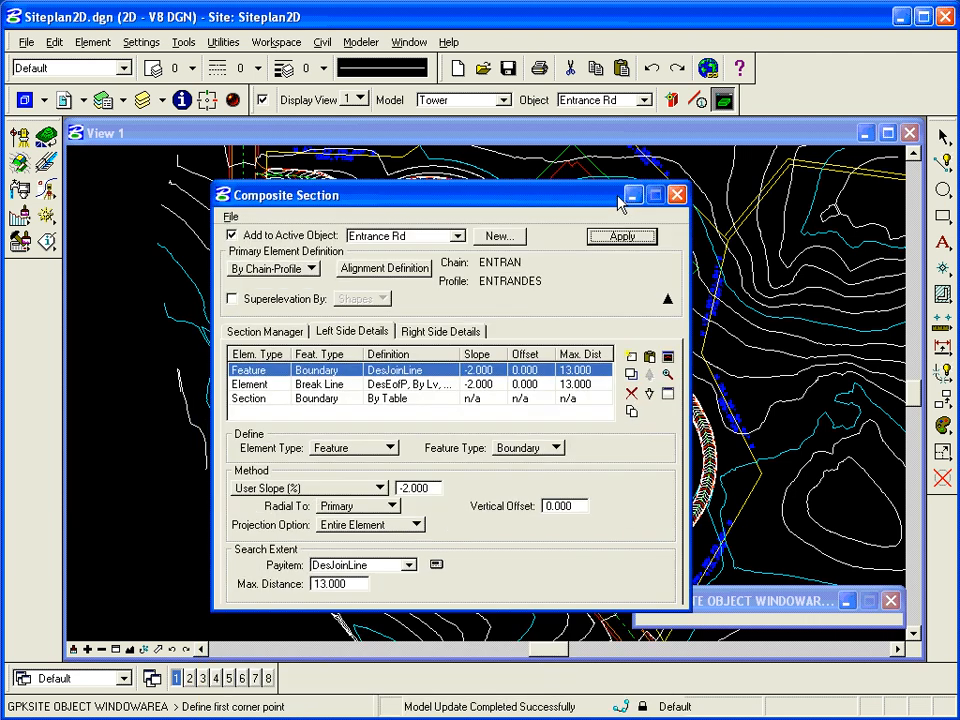
pyautogui.click(677, 195)
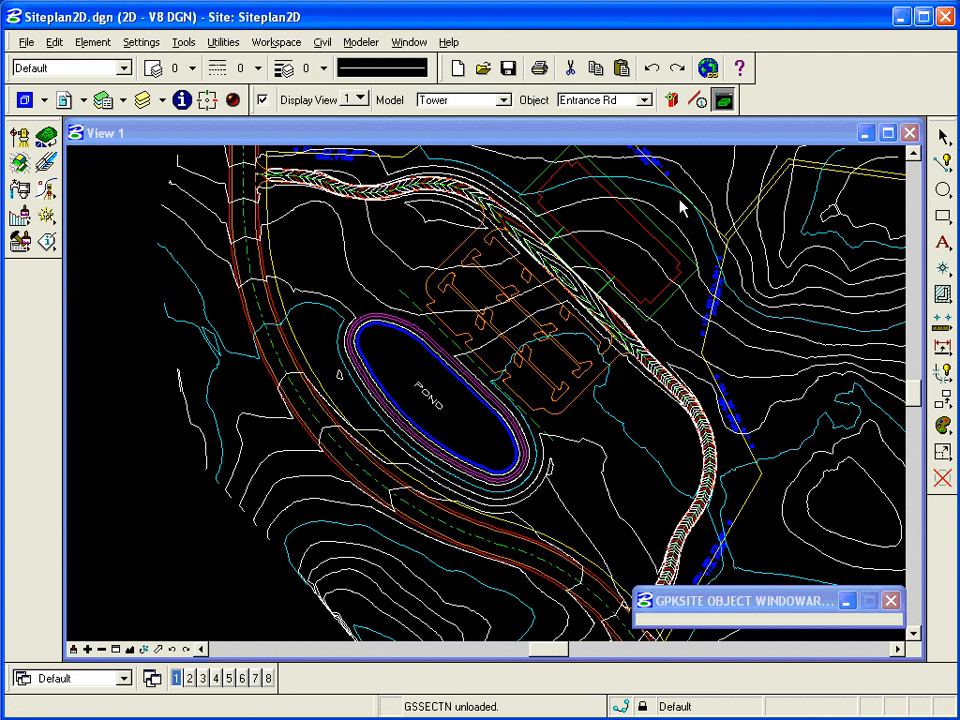